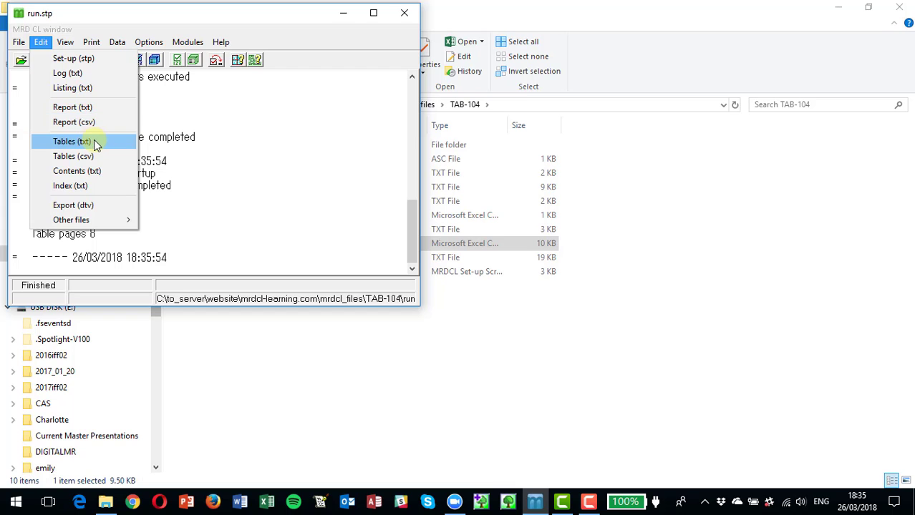
- Open the run's text tables for editing, review Table 1, and close the file
left_click(94, 141)
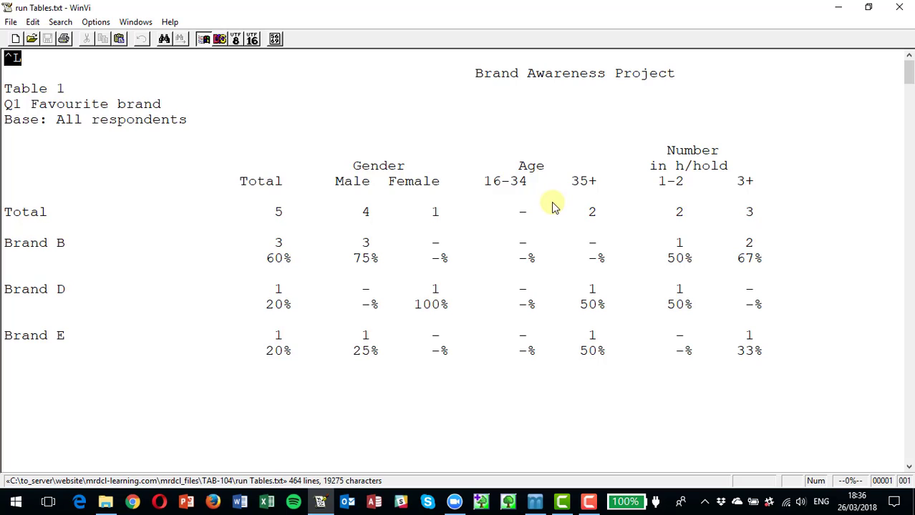
left_click(906, 10)
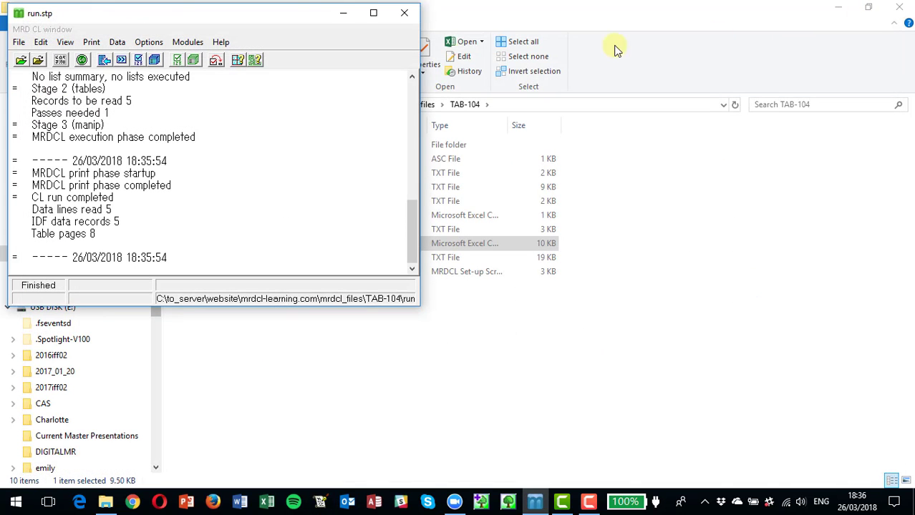
- Look over the Print Styles settings and the list of printable files, leaving everything as it is
left_click(151, 45)
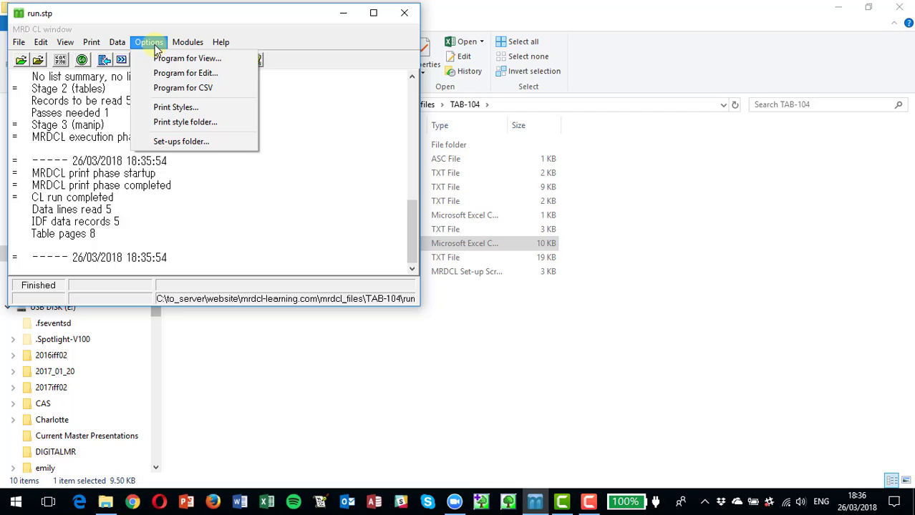
left_click(182, 109)
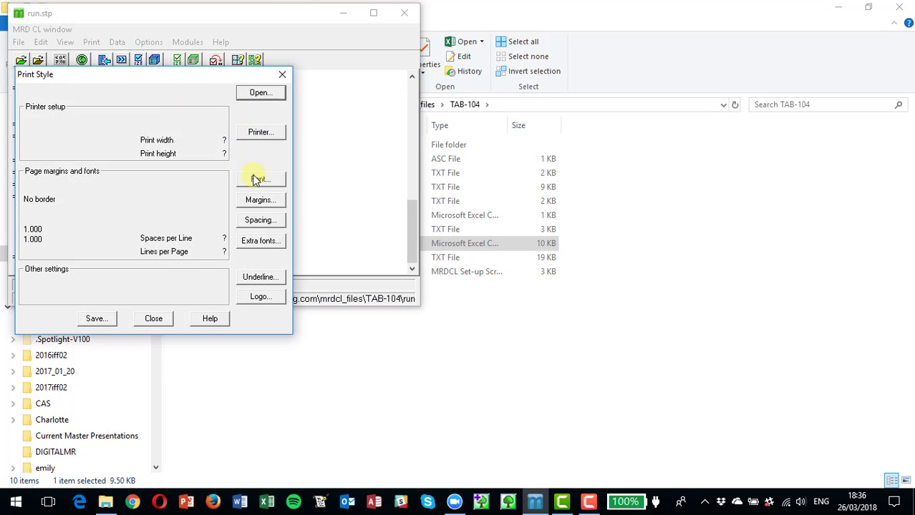
left_click(162, 323)
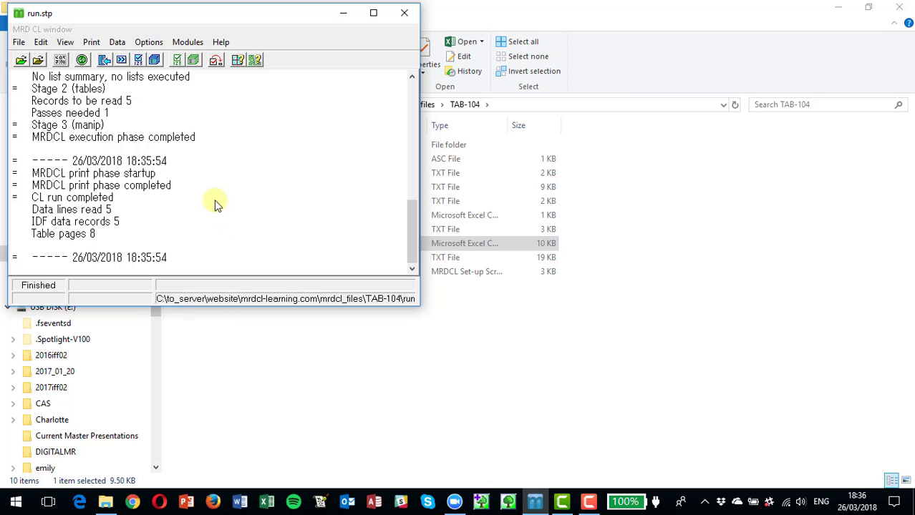
left_click(92, 42)
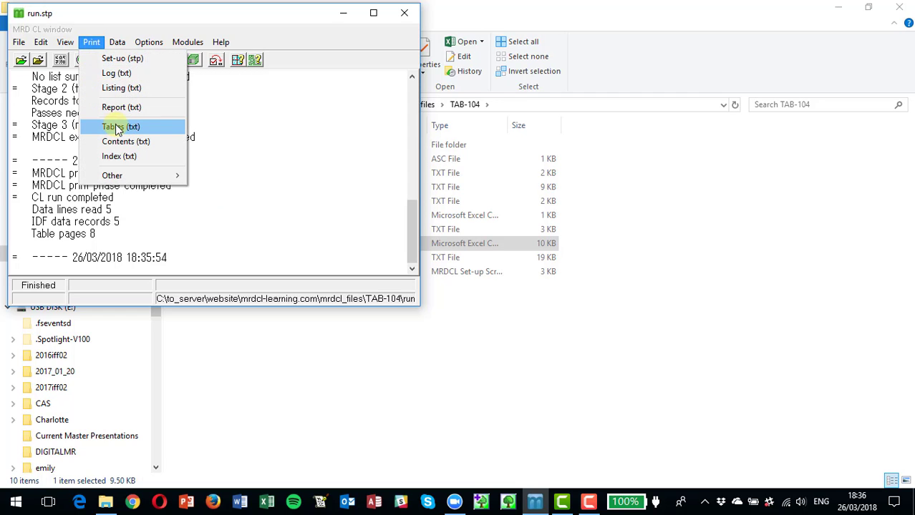
left_click(248, 159)
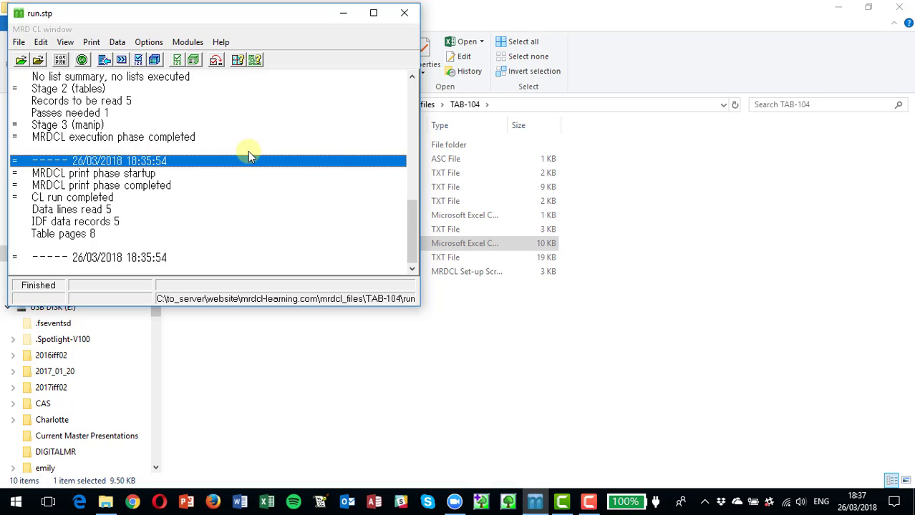
- Open run Tables.csv from the TAB-104 folder and look at the layout of Table 1 in Excel
left_click(339, 344)
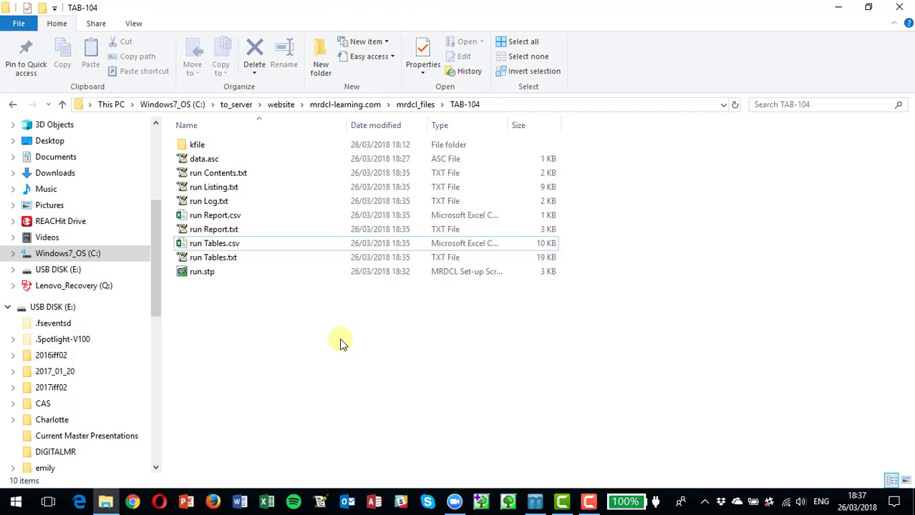
double_click(233, 245)
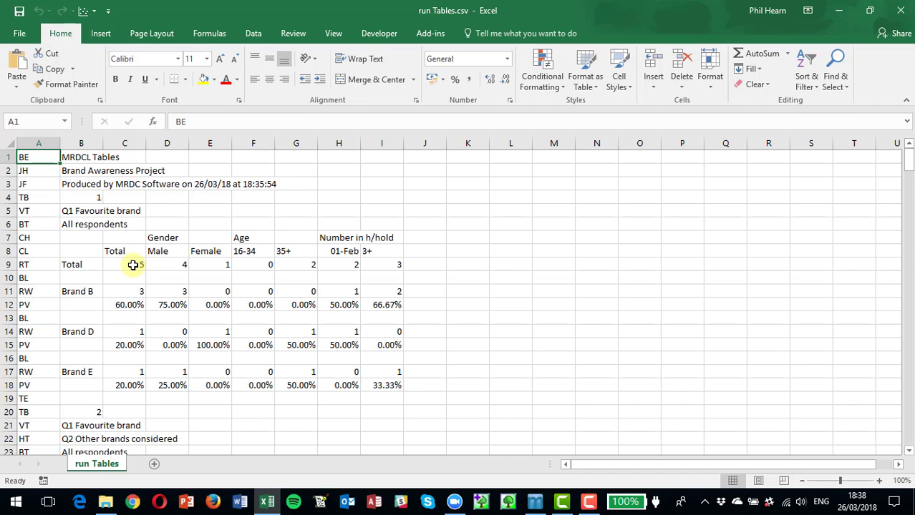
left_click(207, 252)
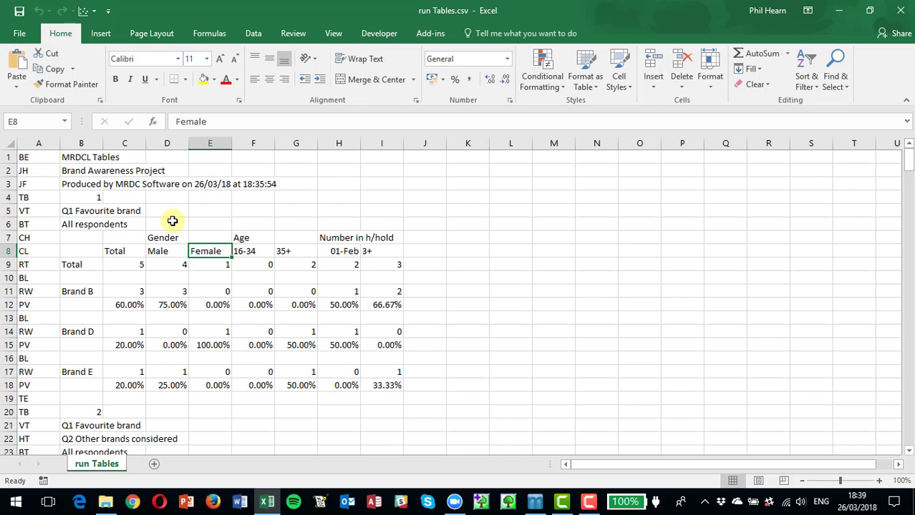
- Go through the row-type codes in column A from BE in A1 to PV in A12, and close the workbook
left_click(41, 160)
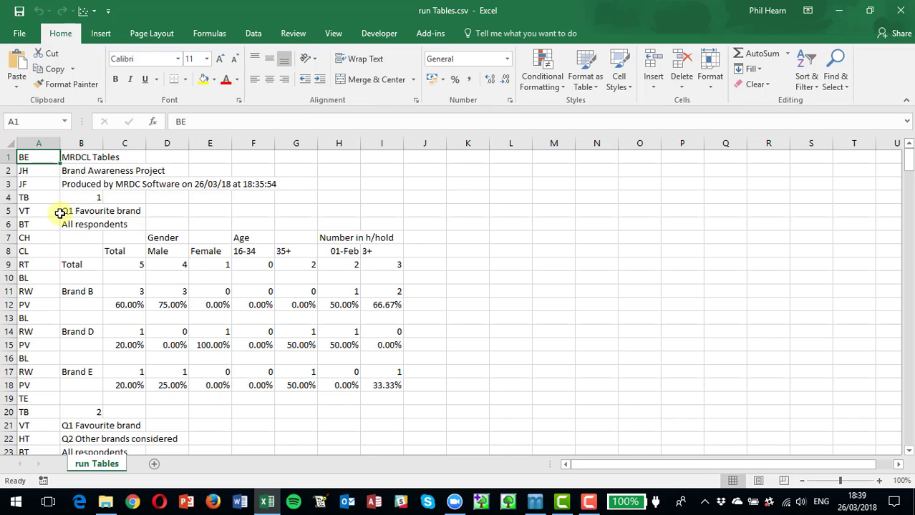
left_click(26, 174)
left_click(34, 187)
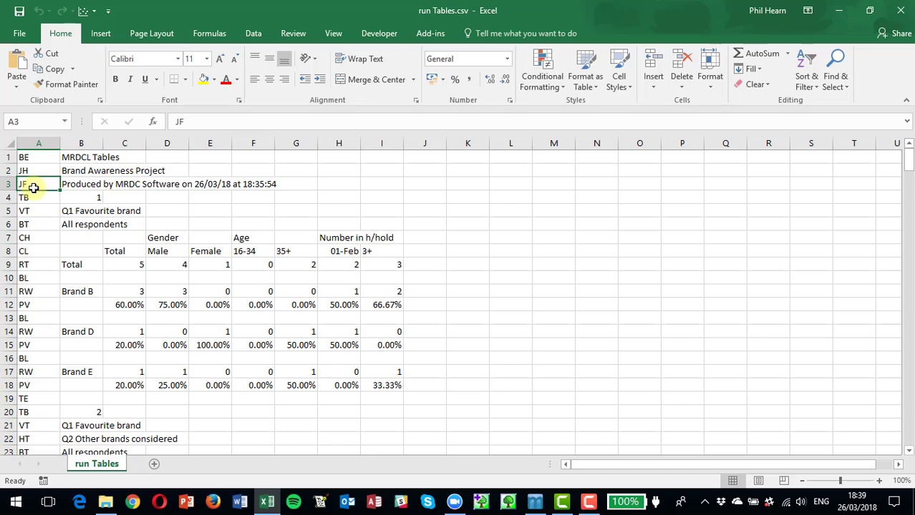
left_click(33, 198)
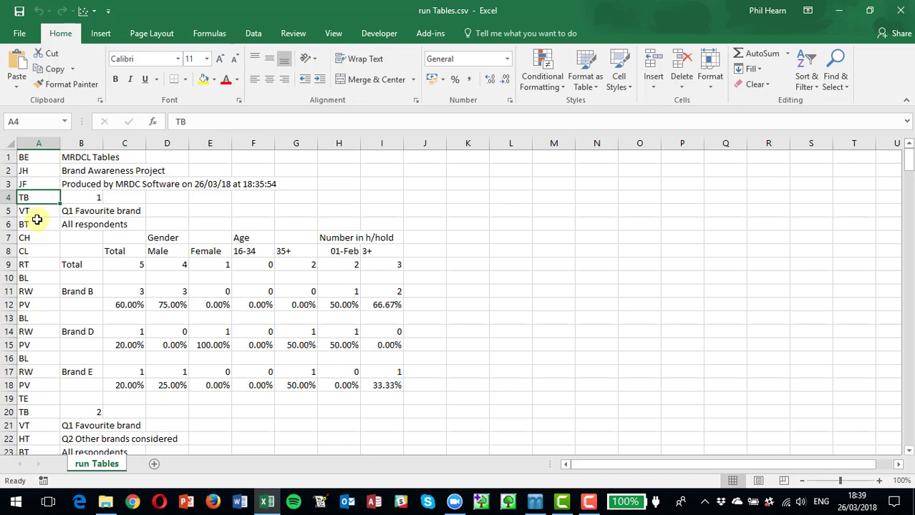
left_click(36, 212)
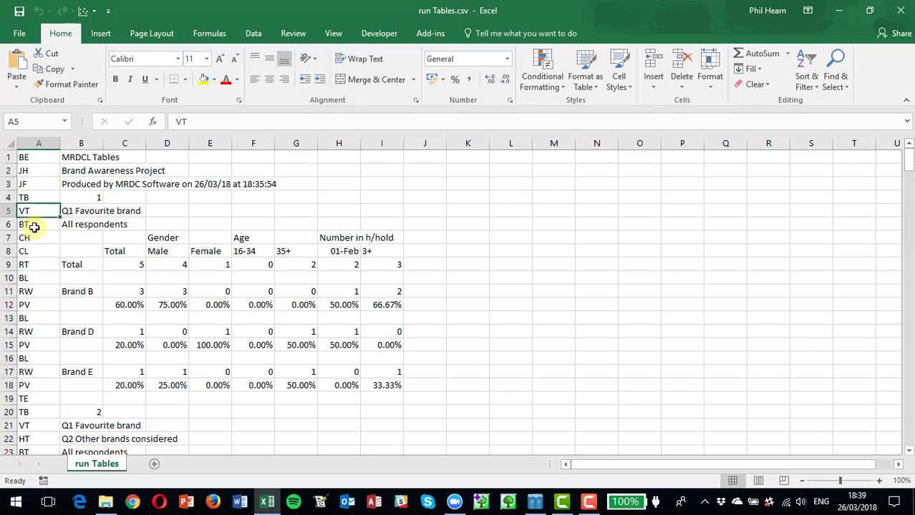
left_click(34, 224)
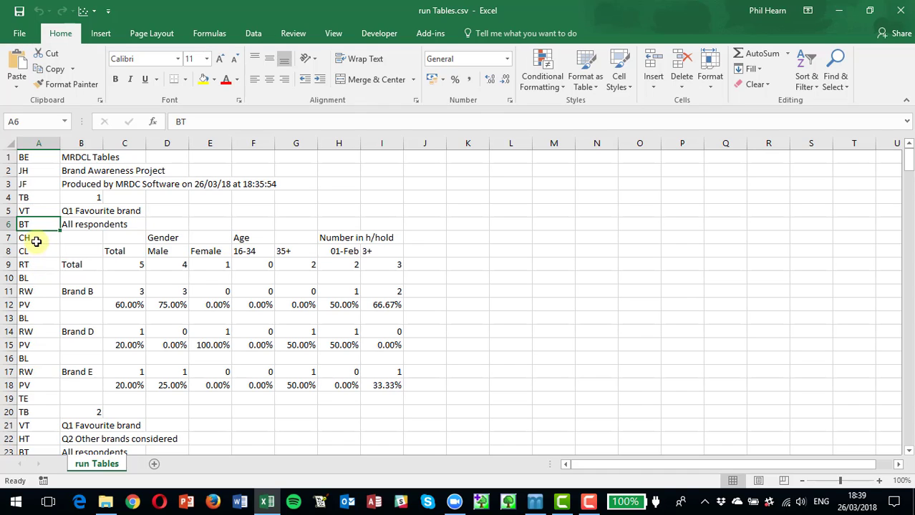
left_click(35, 239)
left_click(34, 254)
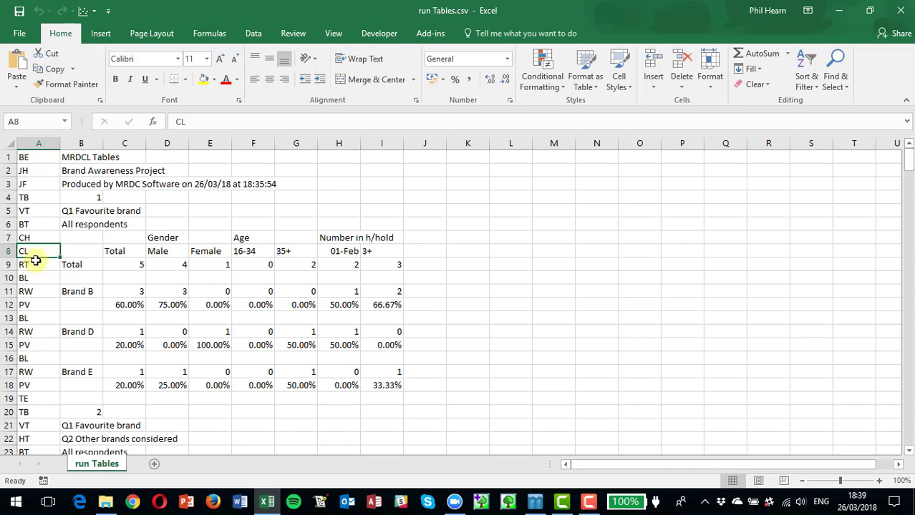
left_click(36, 267)
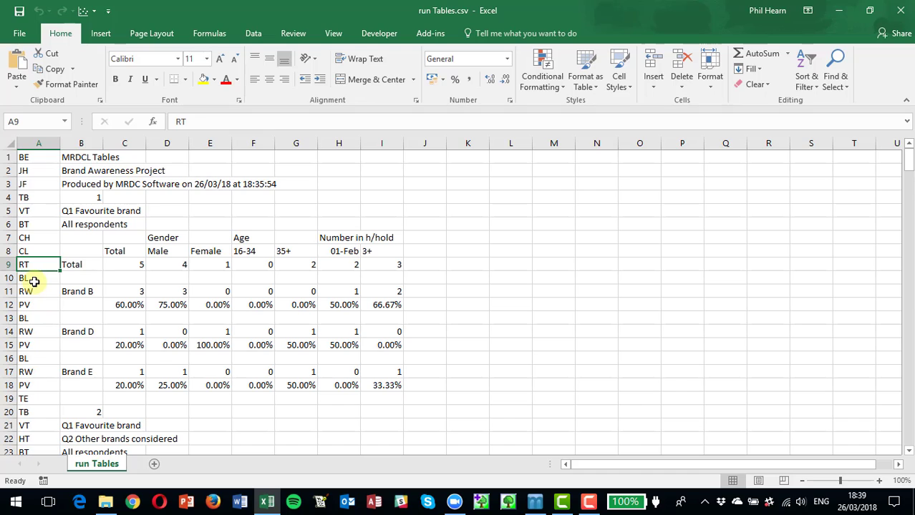
left_click(33, 283)
left_click(37, 296)
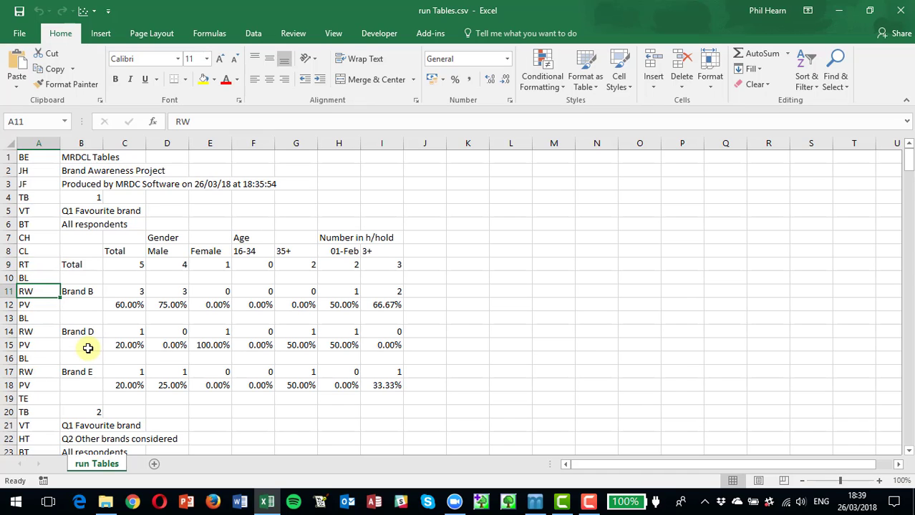
left_click(41, 307)
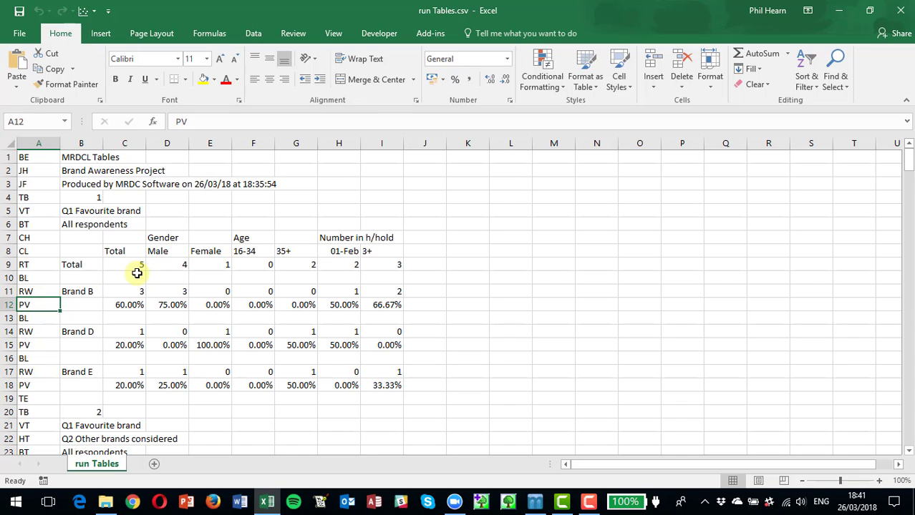
left_click(900, 10)
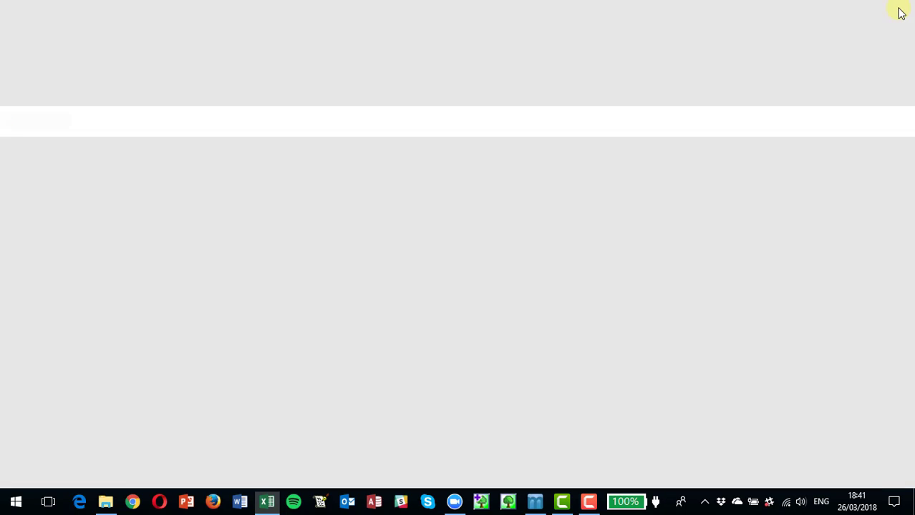
- Switch to the run.stp script in WinVi and highlight csv2 in the control section
key("alt+Tab")
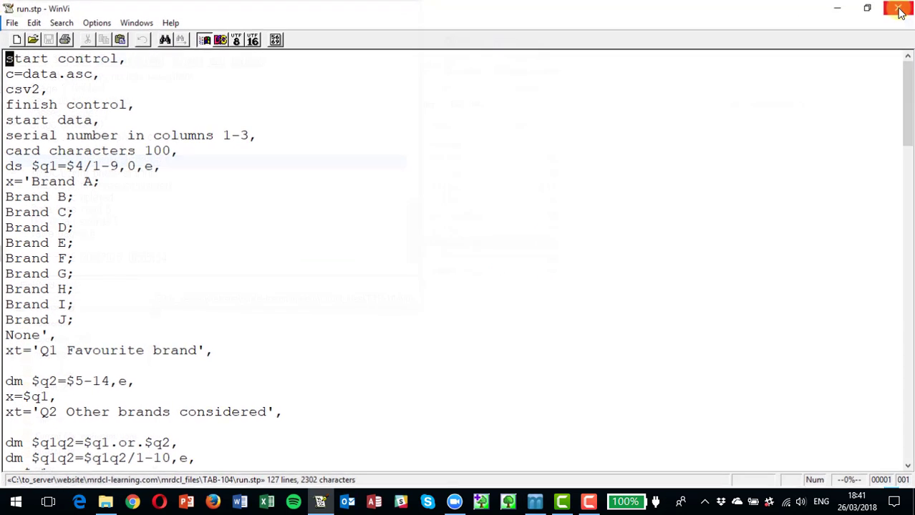
key("Down")
key("Down")
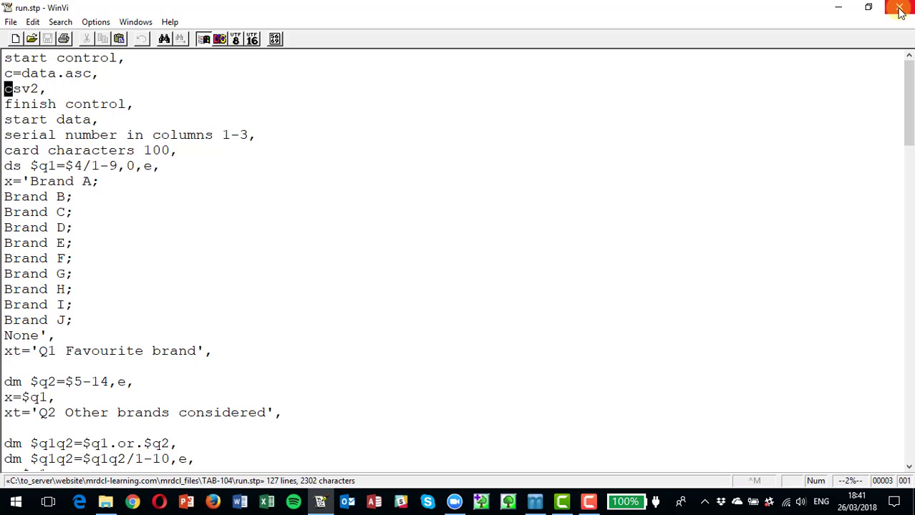
key("shift+Right")
key("shift+Right")
key("shift+Right")
key("shift+Right")
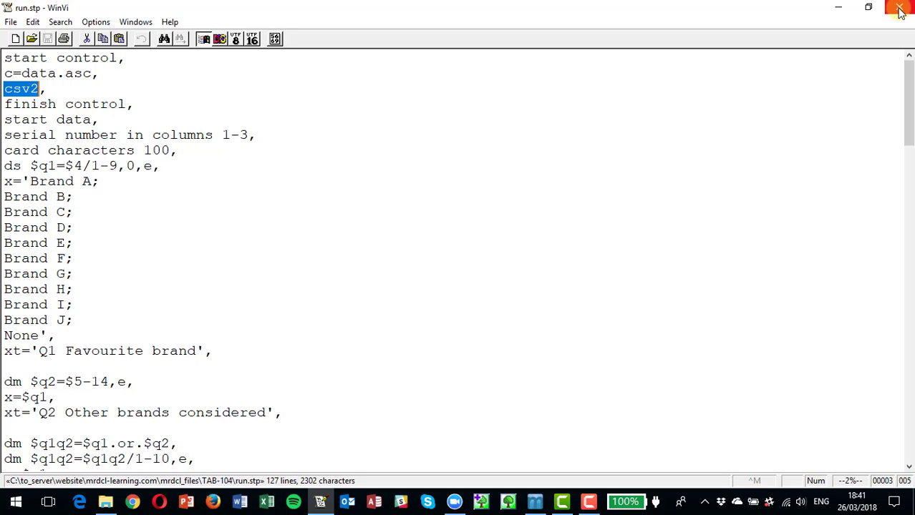
key("Right")
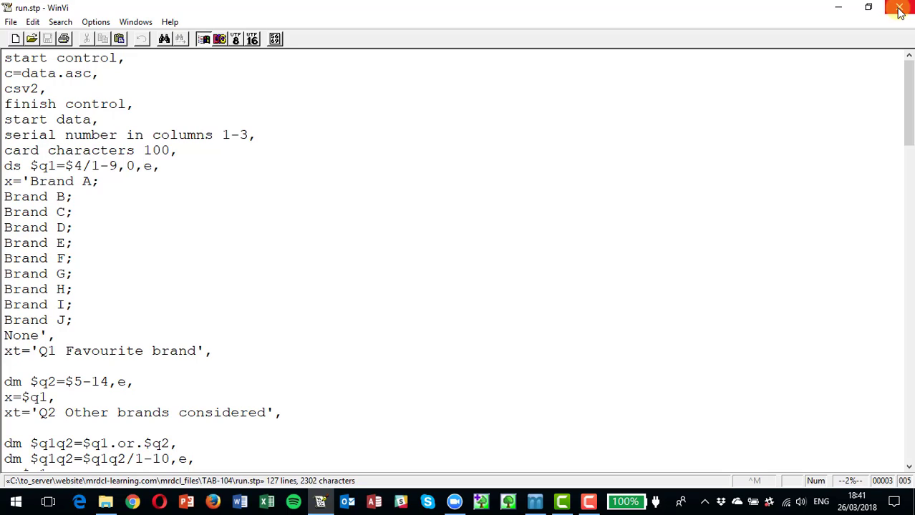
- Add a "notab," line below csv2 in the control section and delete it again
type("r")
key("x")
type("o")
type("nota")
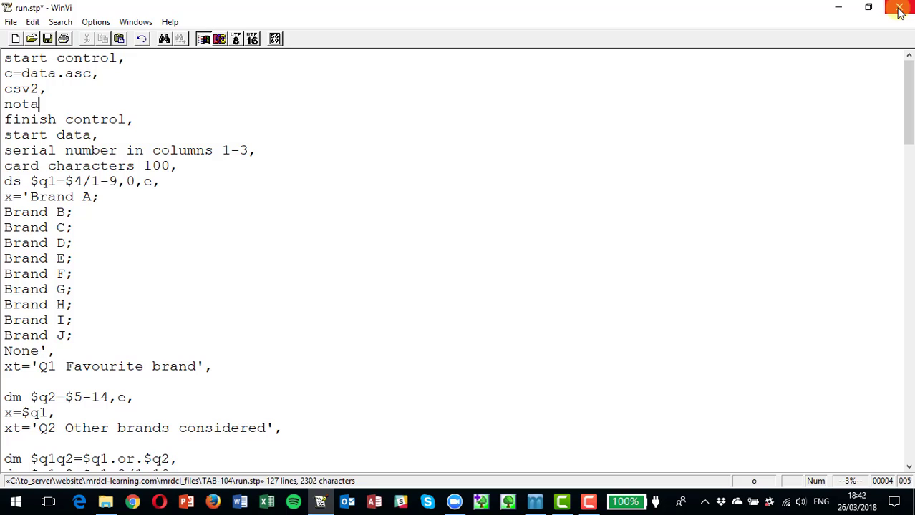
type("b,")
key("Escape")
key("d")
key("d")
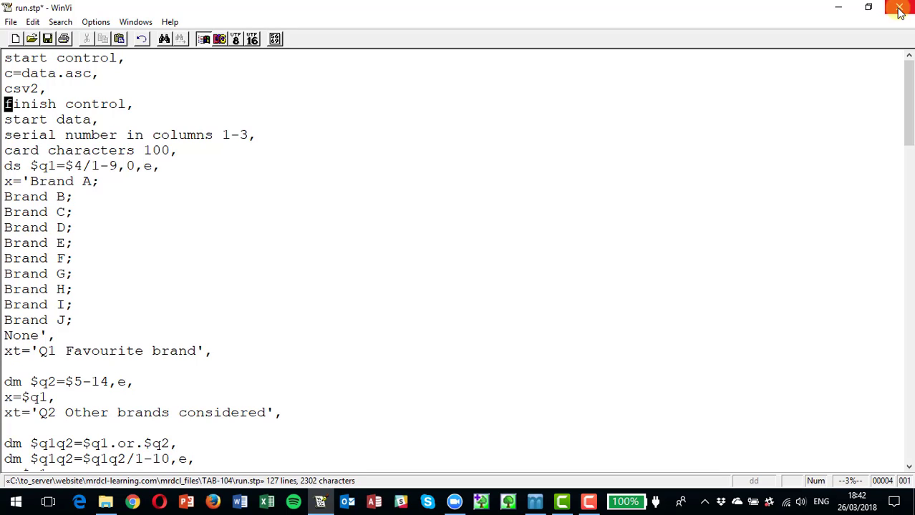
- Examine the manip section at the end of the script, stopping at its "start manip," line
key("ctrl+End")
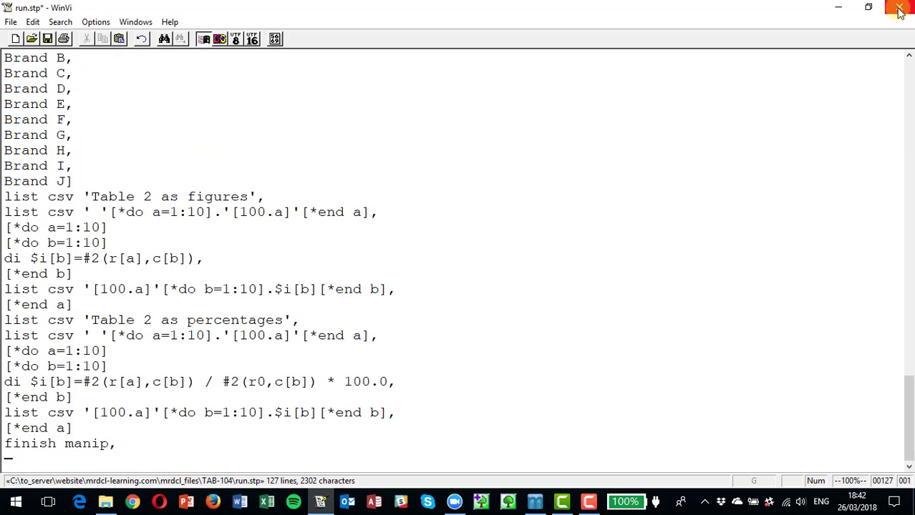
key("Up")
key("Up")
key("Up")
key("Up")
key("Up")
key("Up")
key("Up")
key("Up")
key("Up")
key("Up")
key("Up")
key("Up")
key("Up")
key("Up")
key("Up")
key("Up")
key("Up")
key("Up")
key("Up")
key("Up")
key("Up")
key("Up")
key("Down")
key("Down")
key("Down")
key("Down")
key("Down")
key("Down")
key("Down")
key("Down")
key("Down")
key("Down")
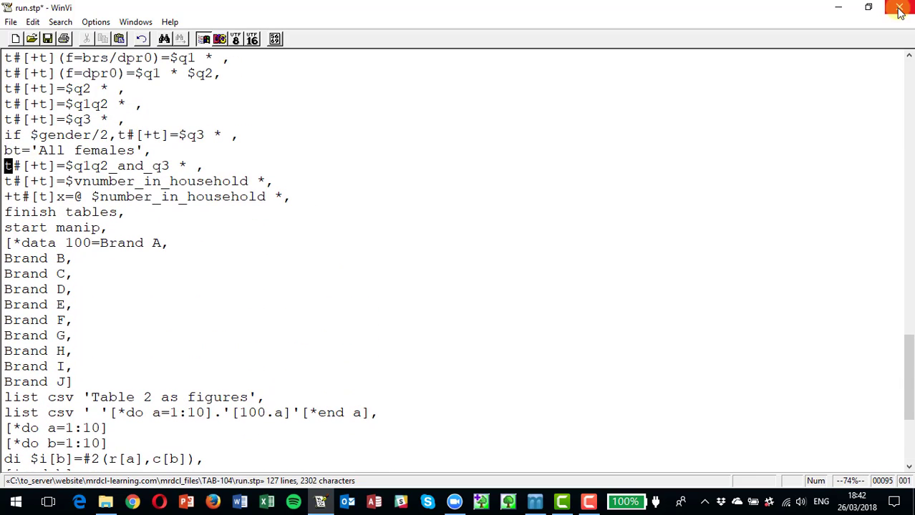
key("Down")
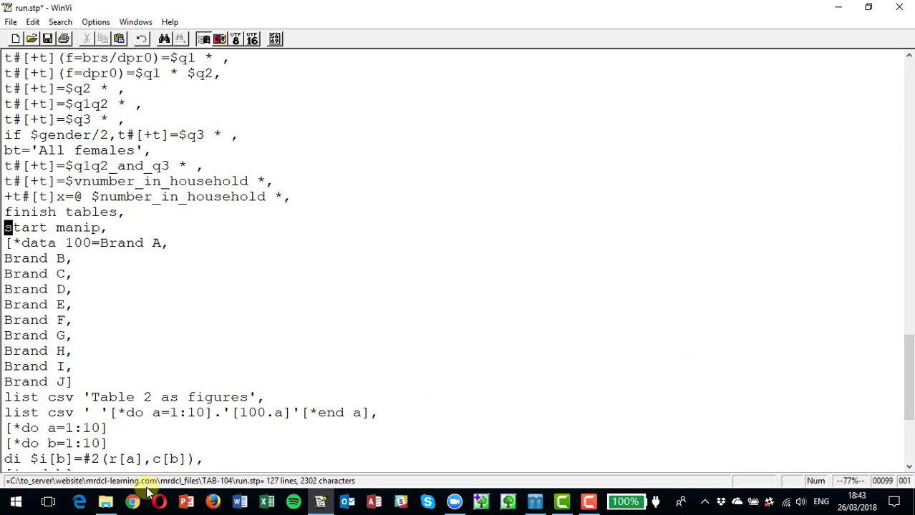
- Switch to the TAB-104 folder in File Explorer and open run Report.csv to review the Table 2 output
left_click(106, 501)
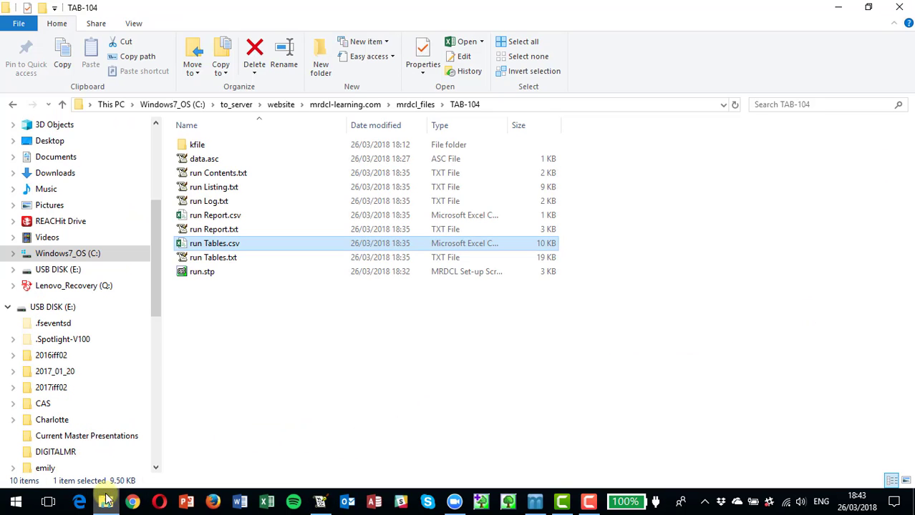
left_click(209, 217)
double_click(210, 221)
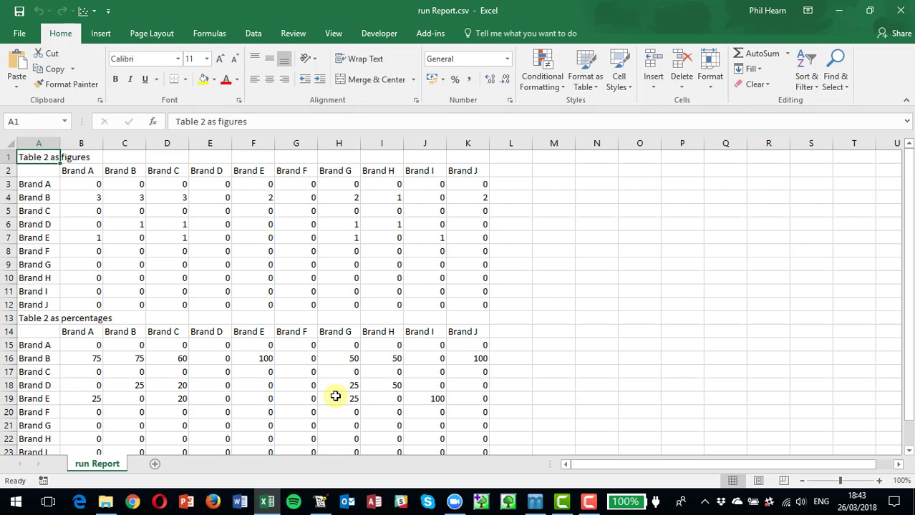
- Switch back to the run.stp script in WinVi and insert a blank line below "start manip,"
key("alt+Tab")
key("alt+Tab")
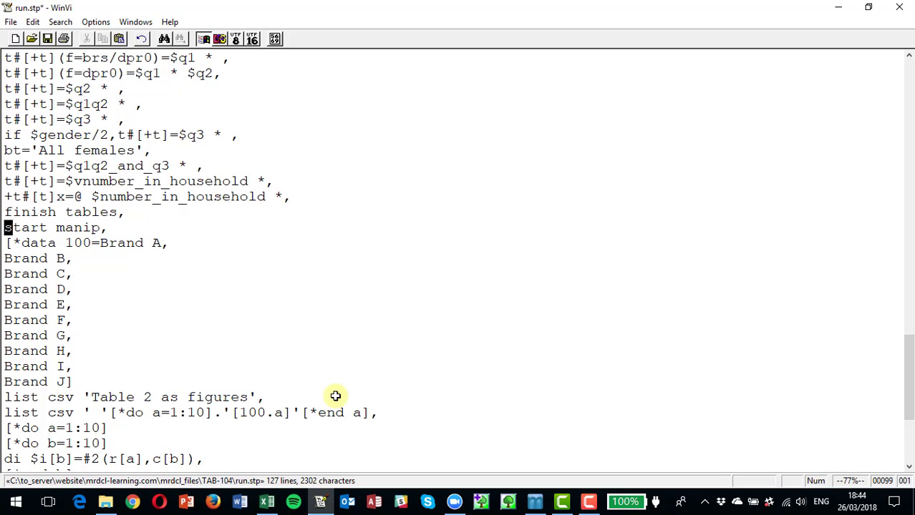
key("o")
- Close the run Report.csv workbook in Excel and switch to the MRDCL run window
key("alt+Tab")
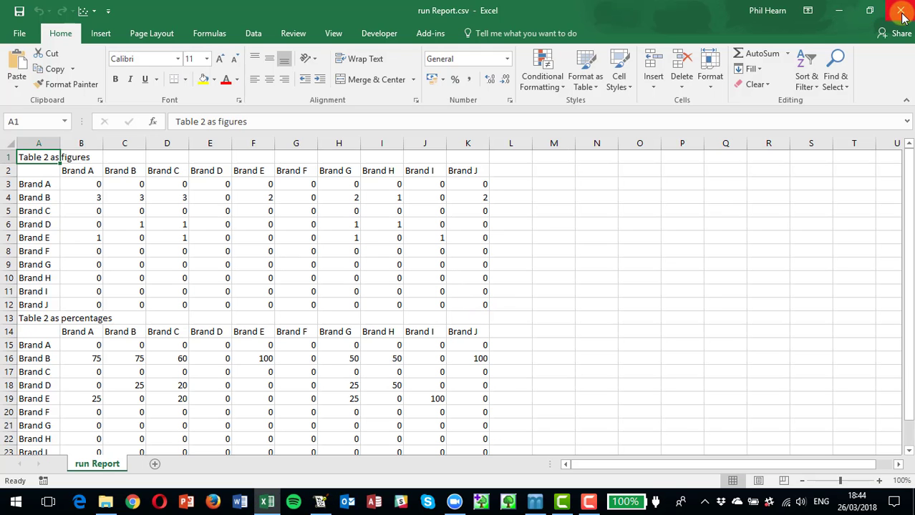
left_click(899, 8)
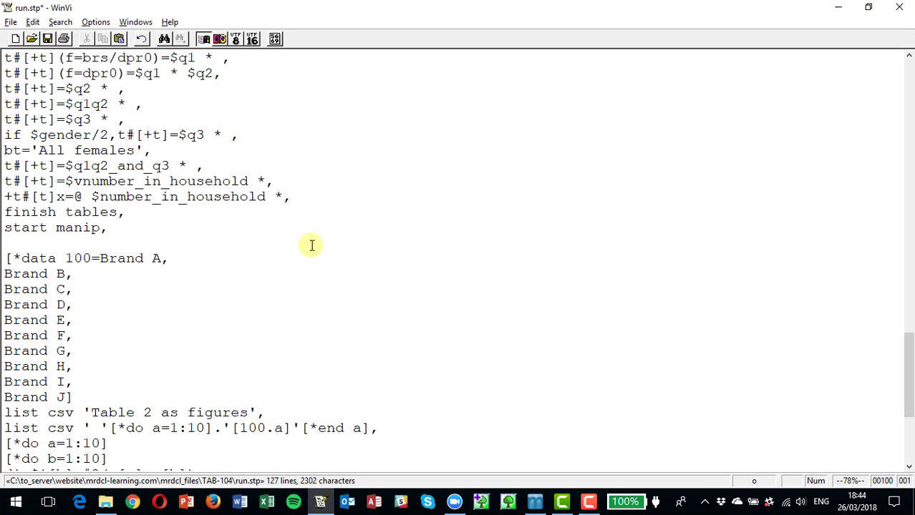
key("alt+Tab")
key("alt+Tab")
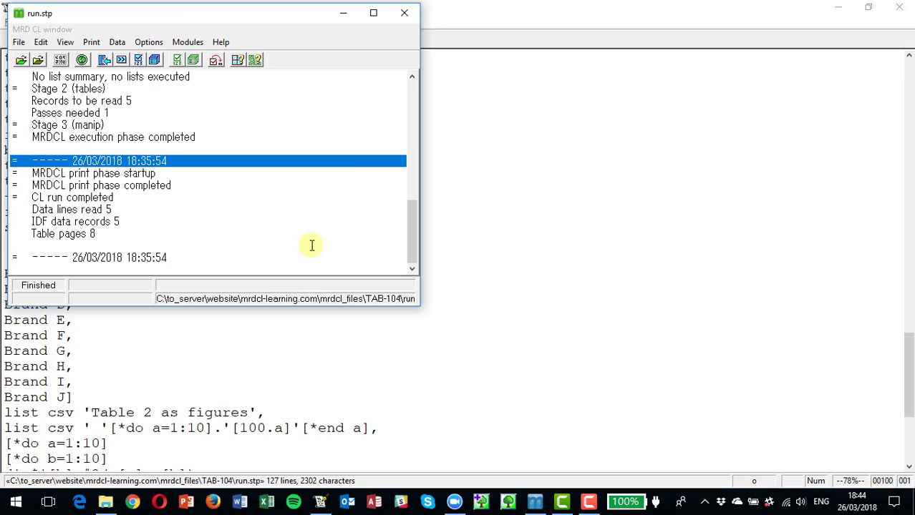
- Open the run's text table output, run Tables.txt, to review Table 1, and close it to return to the run.stp script
key("alt+e")
key("t")
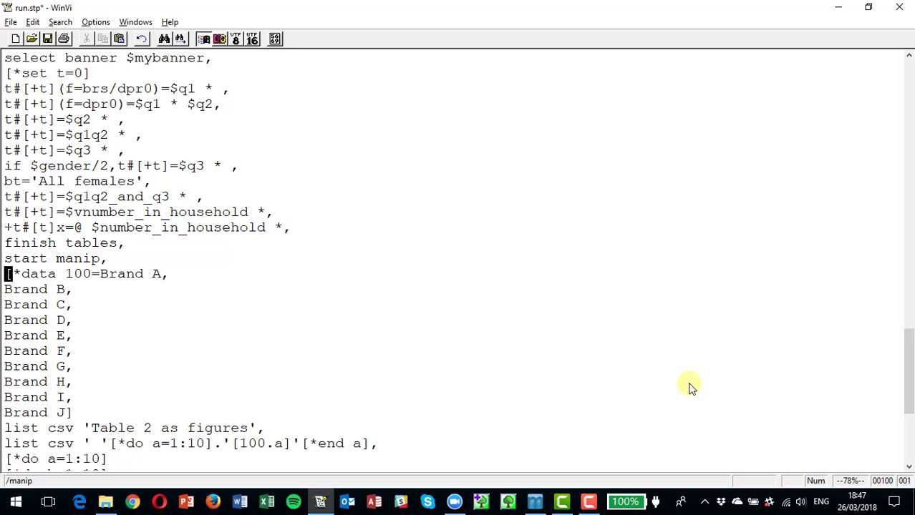
key("alt+Tab")
key("alt+Tab")
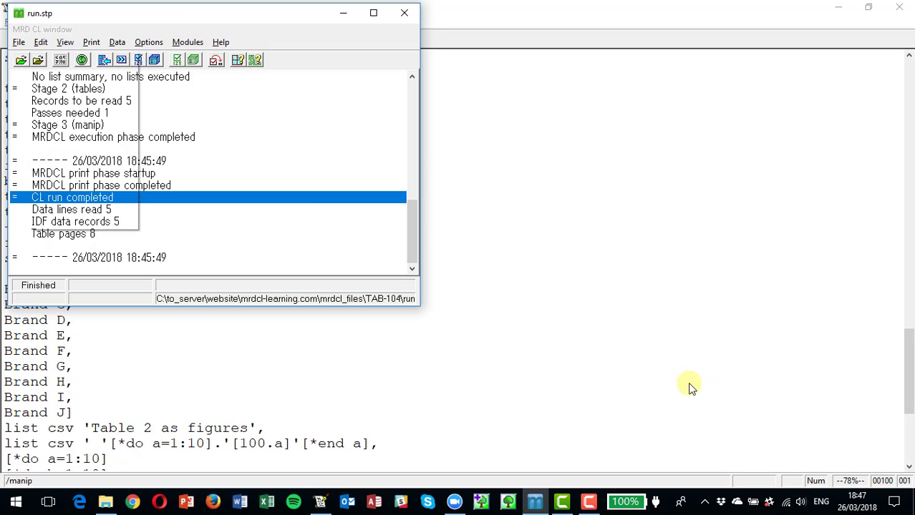
key("alt+Tab")
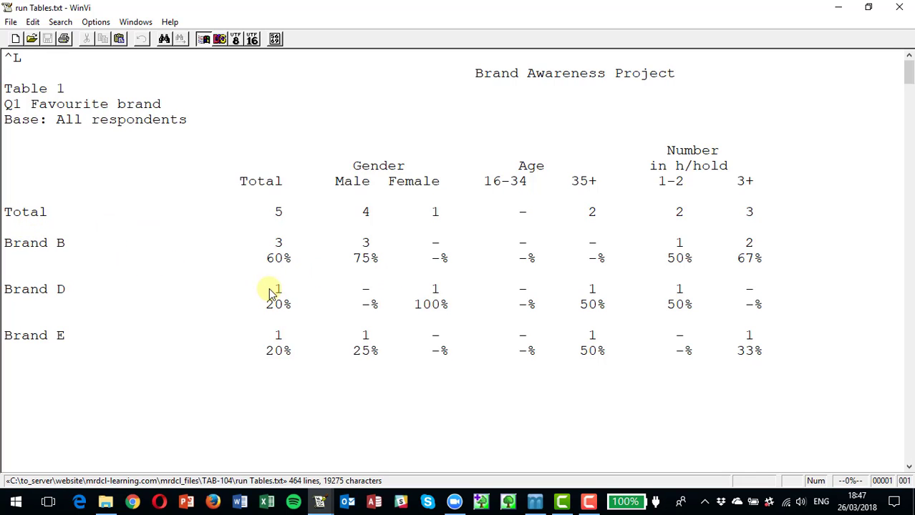
type(":q")
key("Return")
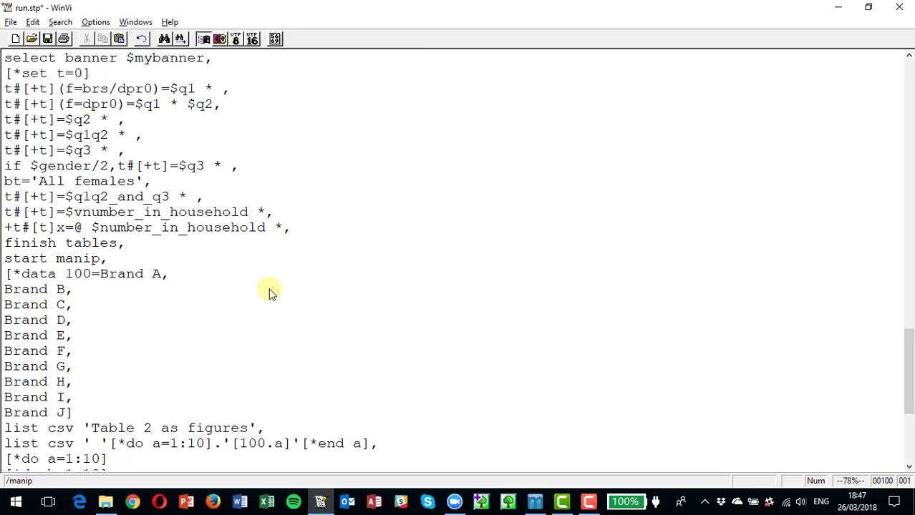
- Below "start manip," add the lines "di $my_integer=#1(r2,c0)," and "list $my_integer,"
type("Odi $")
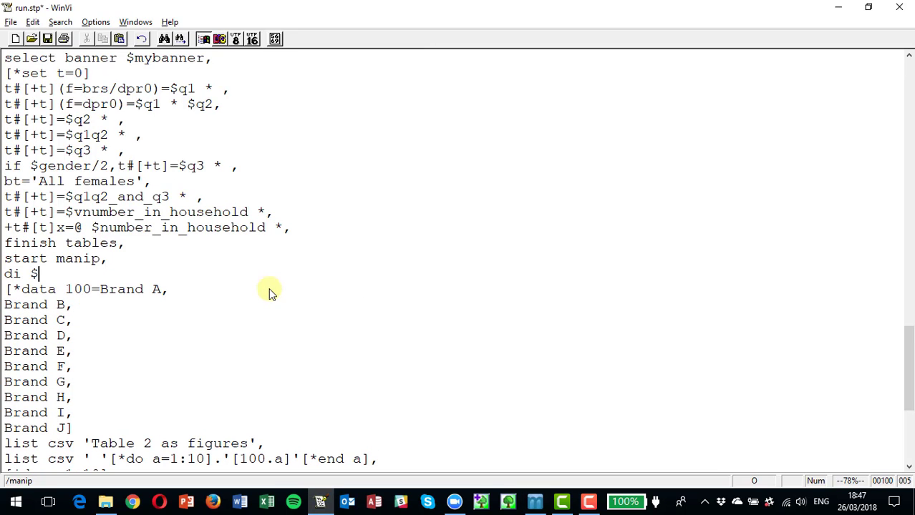
type("my_integer=")
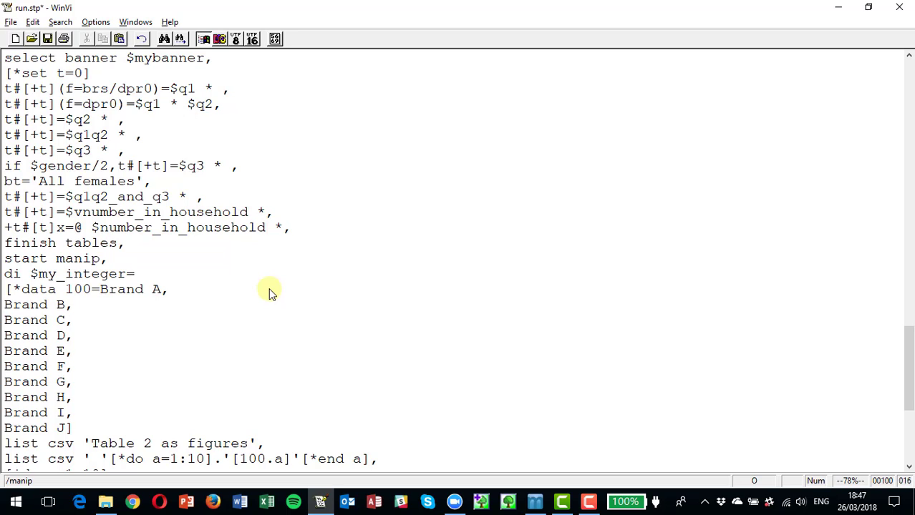
type("#1(r2,c0),")
key("Return")
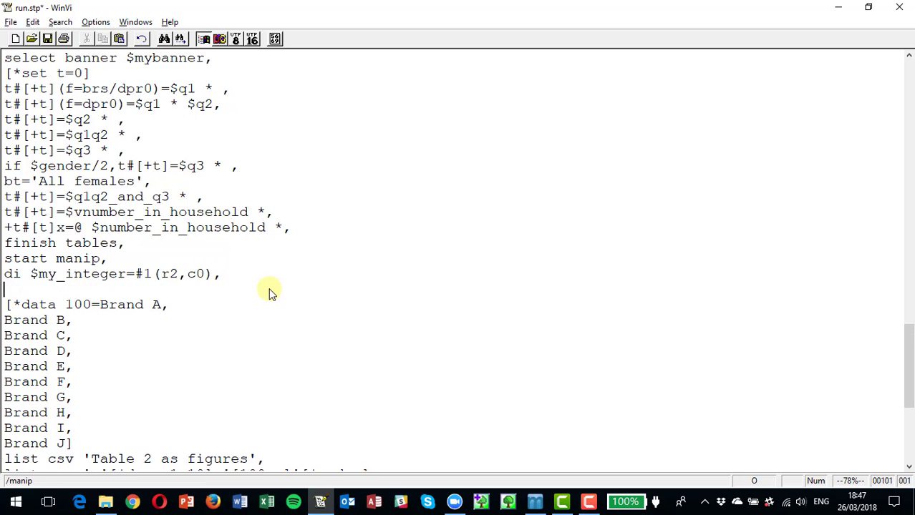
type("list $my_imnte")
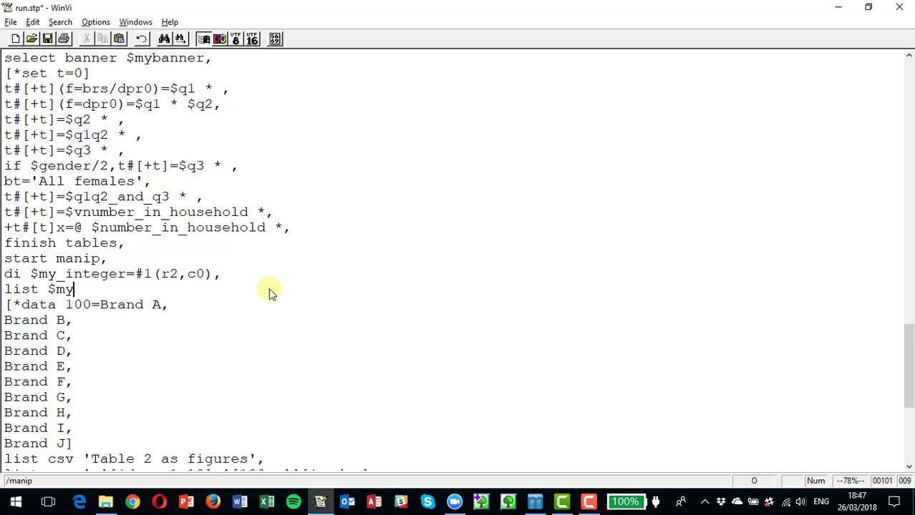
key("BackSpace")
key("BackSpace")
key("BackSpace")
key("BackSpace")
type("nteger,")
- Highlight the table cell reference #1(r2,c0) in the $my_integer definition to examine it
key("Up")
key("Left")
key("Left")
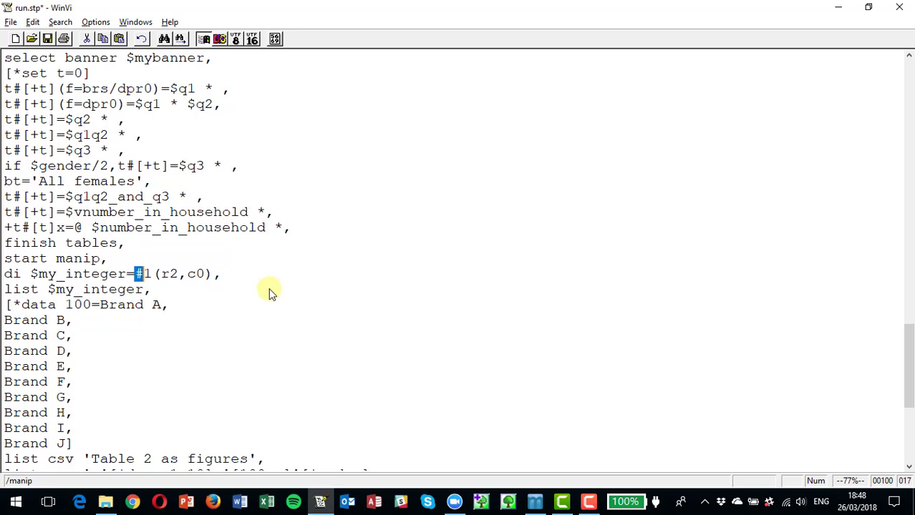
key("shift+Right")
key("shift+Right")
key("shift+Right")
key("shift+Right")
key("shift+Right")
key("shift+Right")
key("shift+Right")
key("shift+Right")
key("shift+Right")
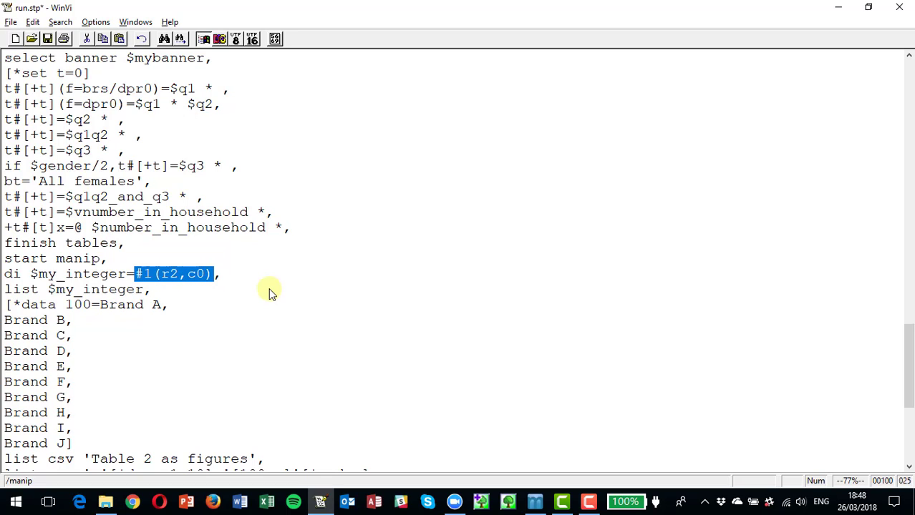
key("Left")
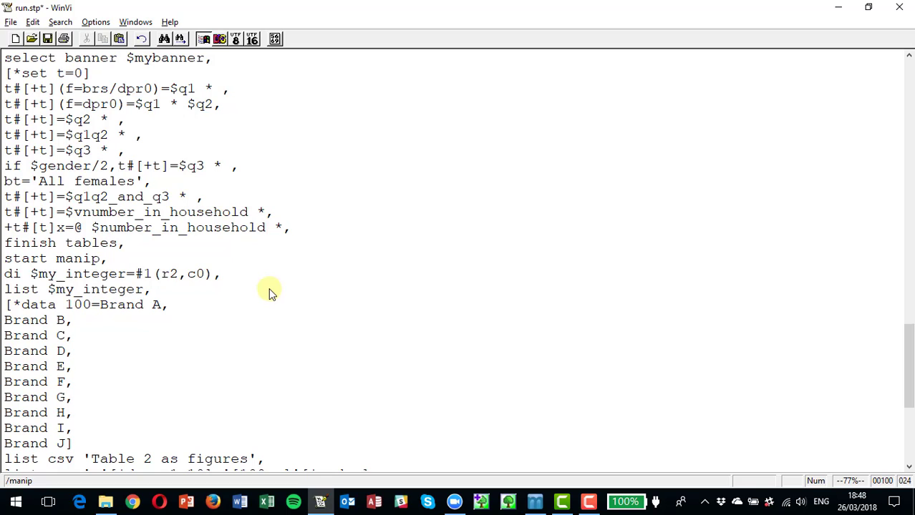
- Below "list $my_integer," add the lines "dw $my_percentage=#1(r2,c0) / #1(r0,c0) * 100.0," and "list $my_percentage,"
key("Down")
type("o")
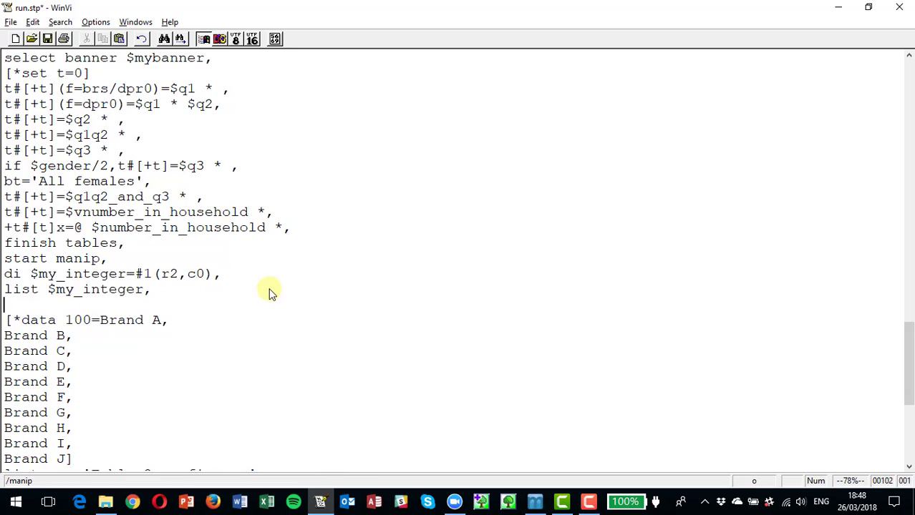
type("dw $my_percet")
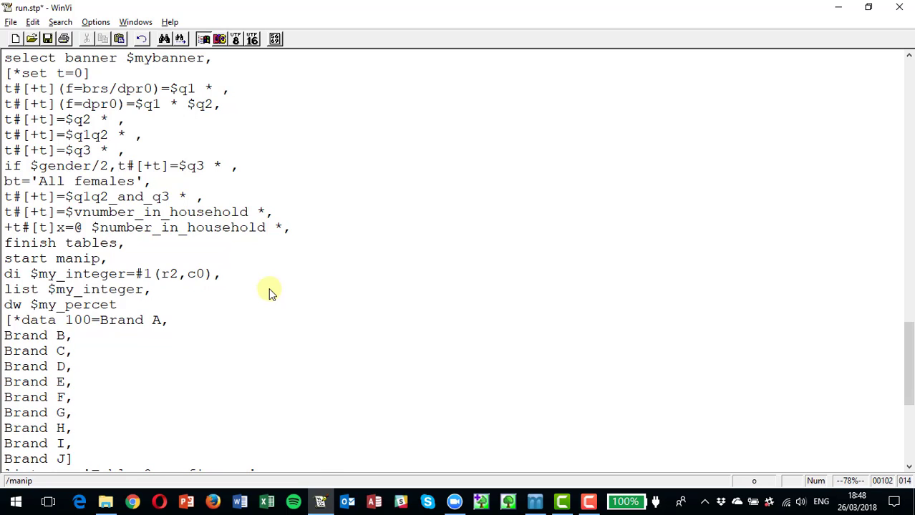
key("BackSpace")
type("ntage=#1(")
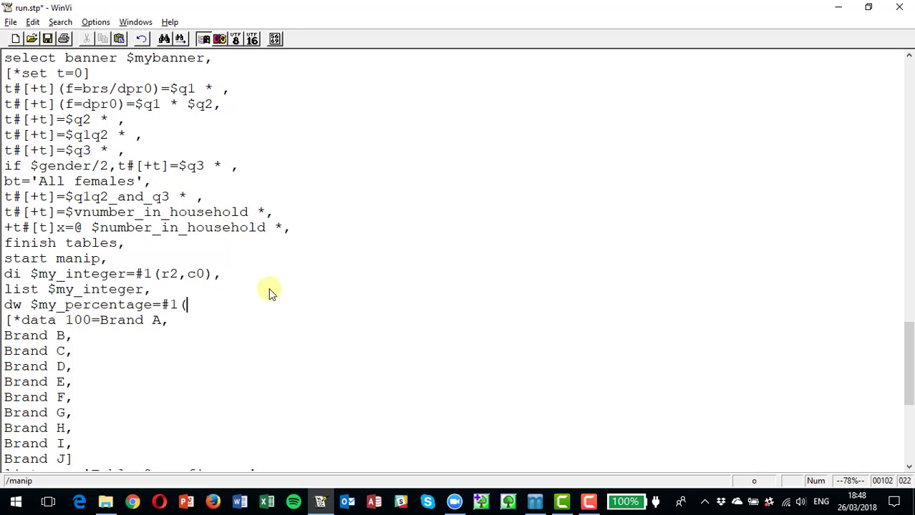
type("r2,c0) / #1(r0,c0) * 100.0,")
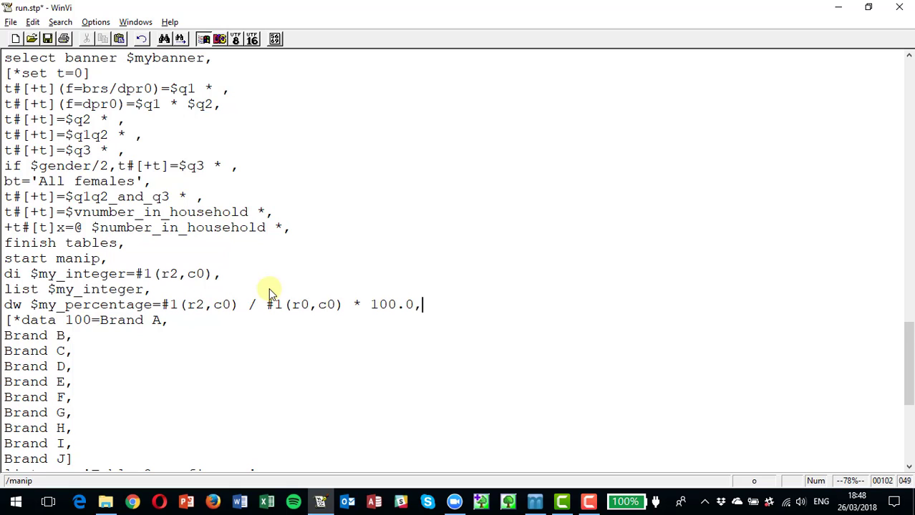
key("Return")
type("l")
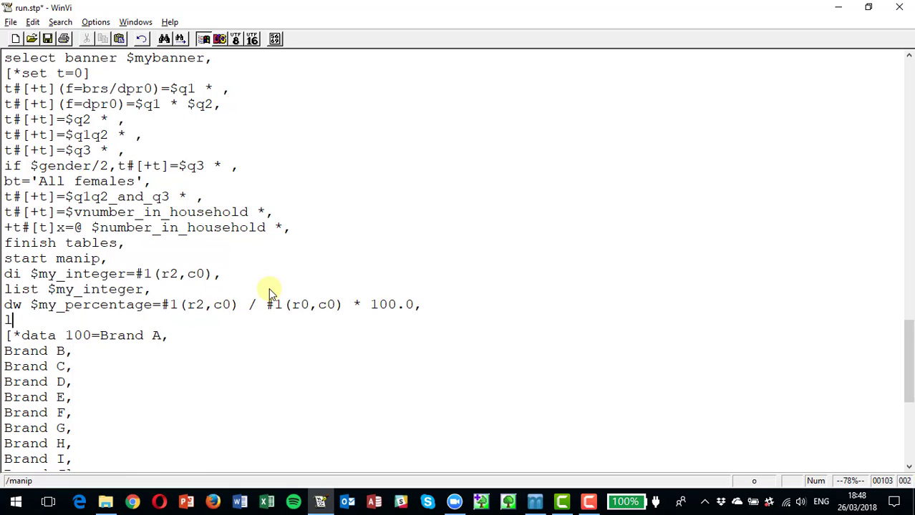
type("ist $my_percentage,")
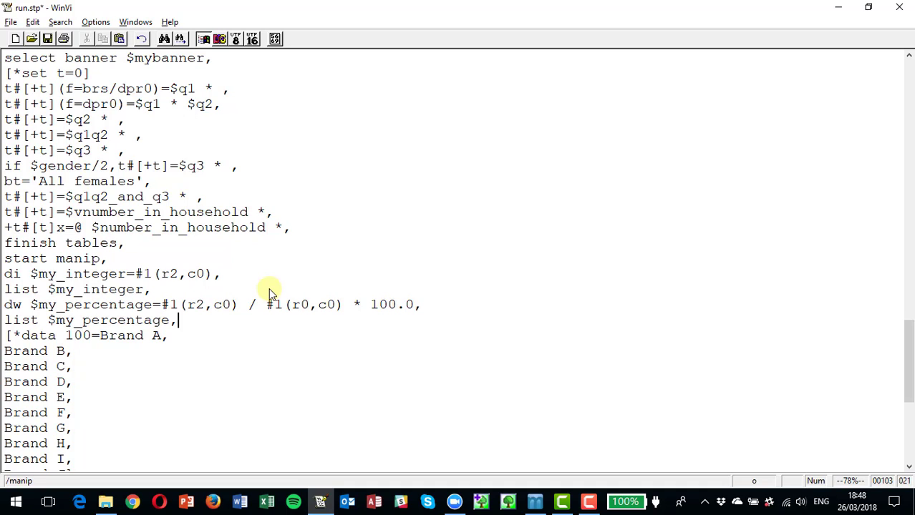
key("Escape")
- Save and close the edited run.stp script, and rerun it in the MRDCL window
key("k")
key("h")
key("b")
key("b")
key("b")
key("Up")
key("Up")
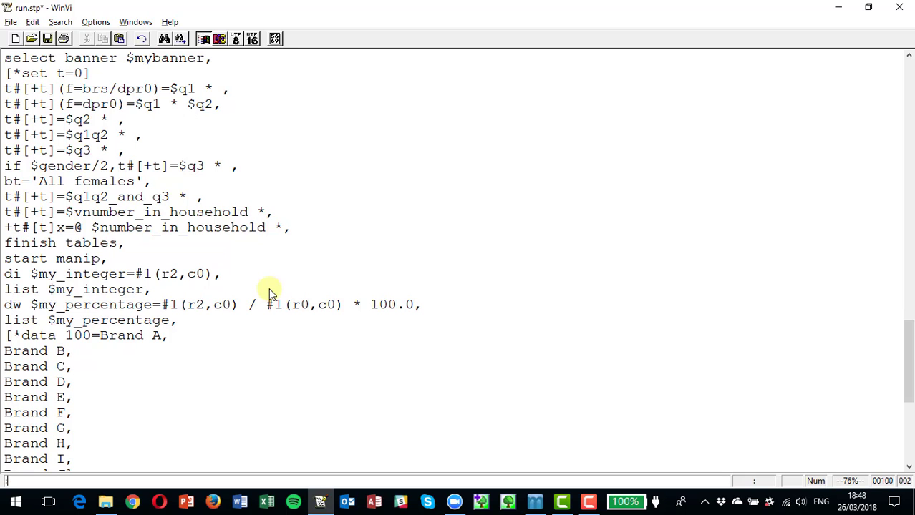
key("alt+Tab")
key("F5")
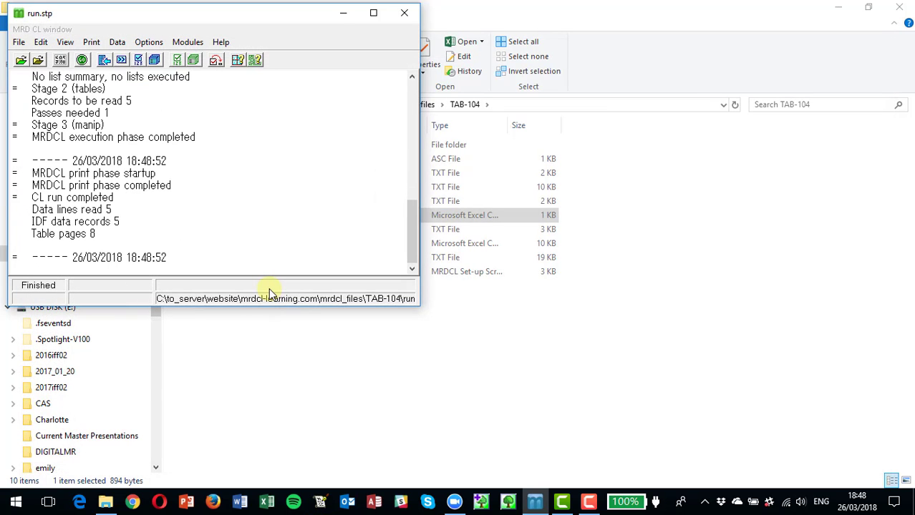
- Open run Report.txt to check the listed $MY_INTEGER and $MY_PERCENTAGE values, and close the report
key("alt+e")
key("r")
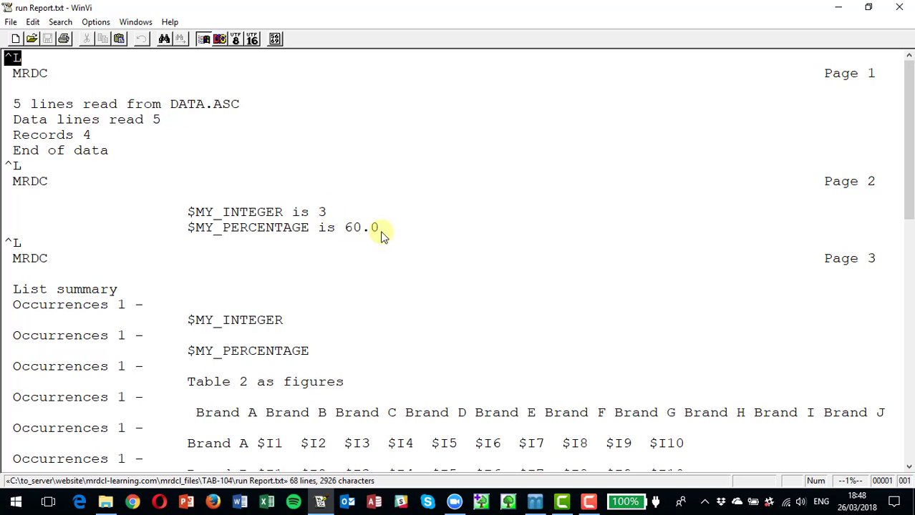
left_click(899, 8)
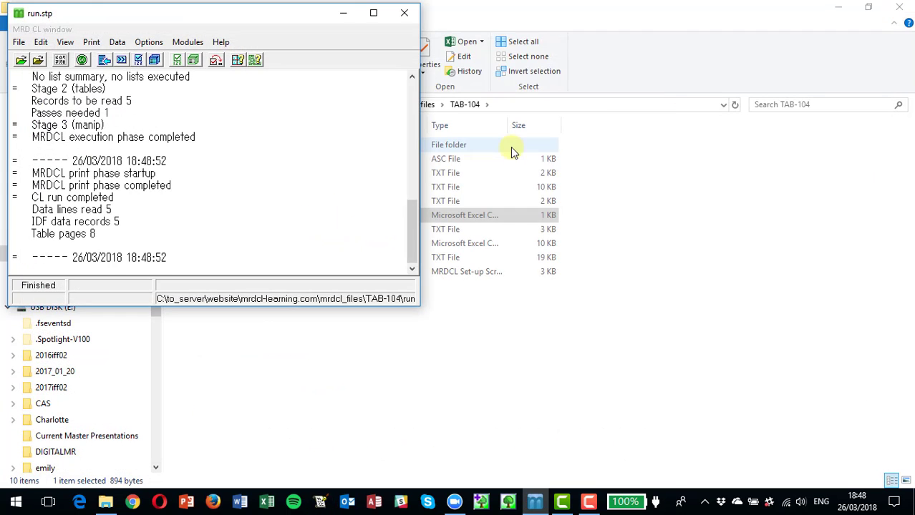
- Reopen the run.stp script from the MRDCL window and find its manip section
key("ctrl+e")
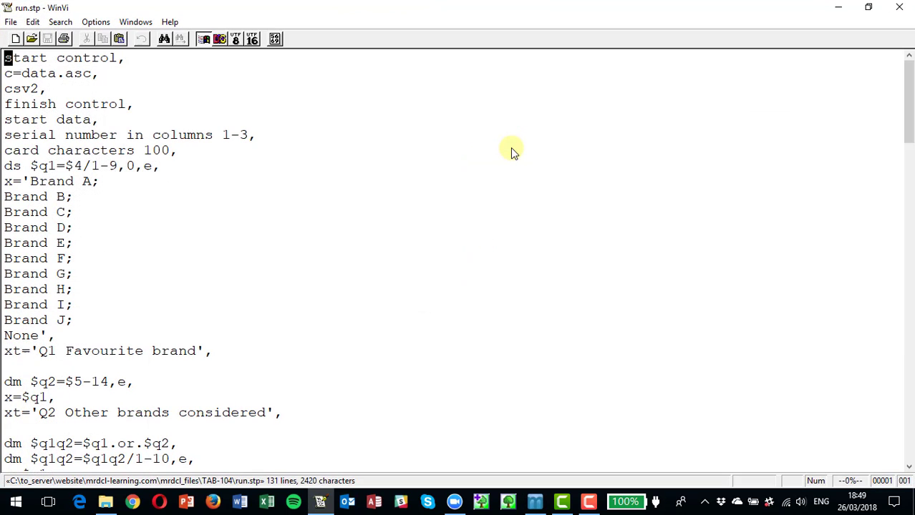
key("Down")
key("slash")
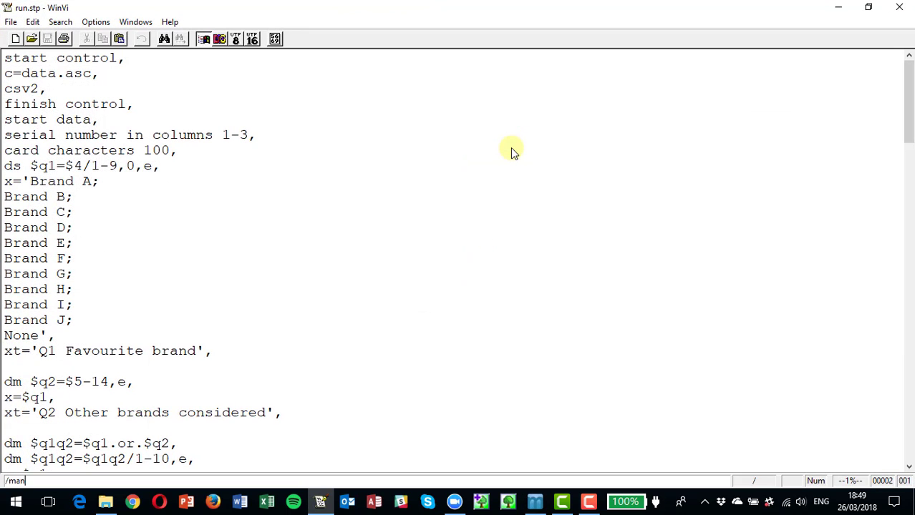
key("Return")
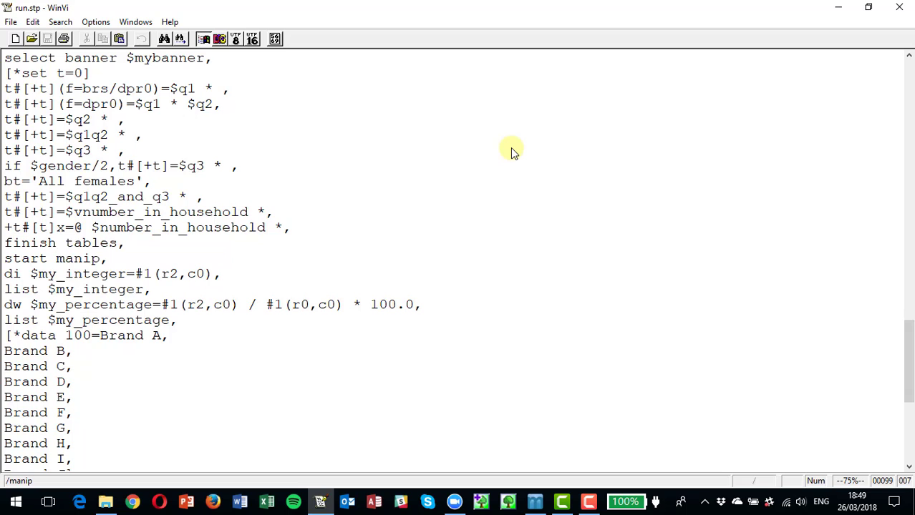
key("Return")
key("Return")
- Open run Report.csv from the TAB-104 folder, highlight the Table 2 figures and percentages blocks, and close the workbook
key("alt+Tab")
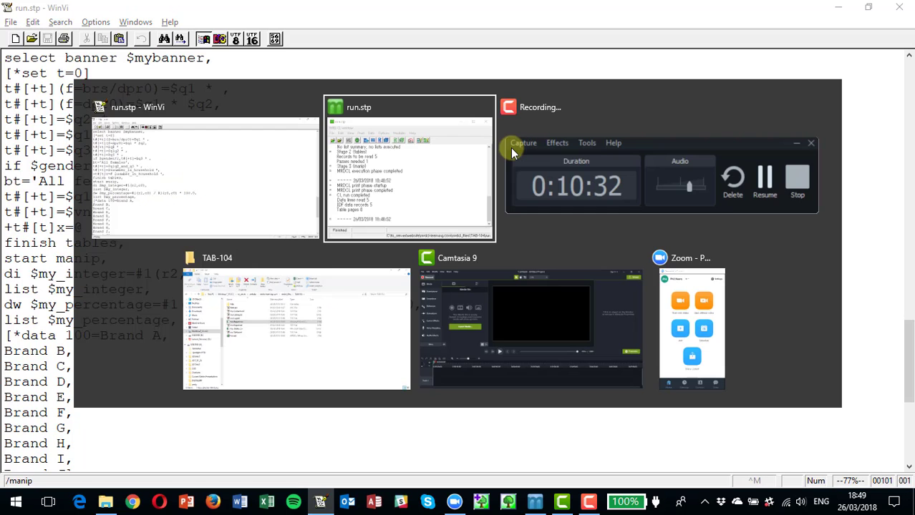
left_click(314, 309)
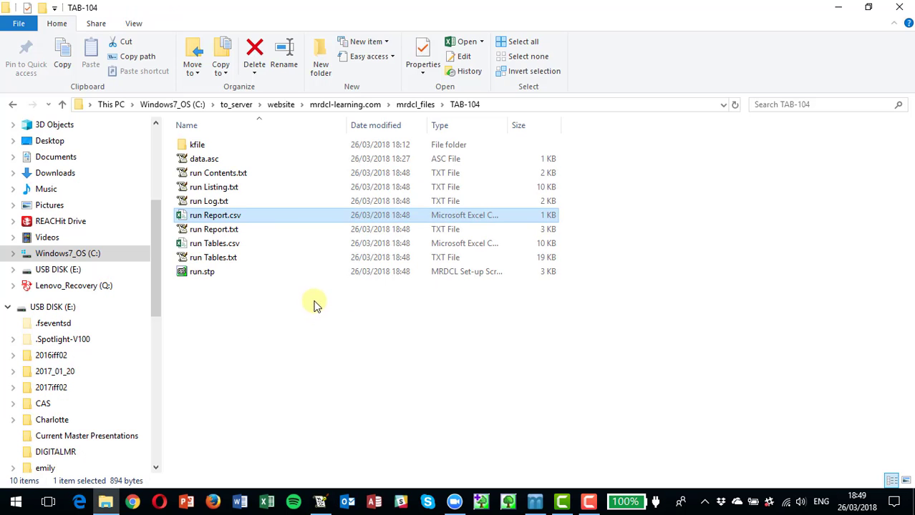
double_click(239, 217)
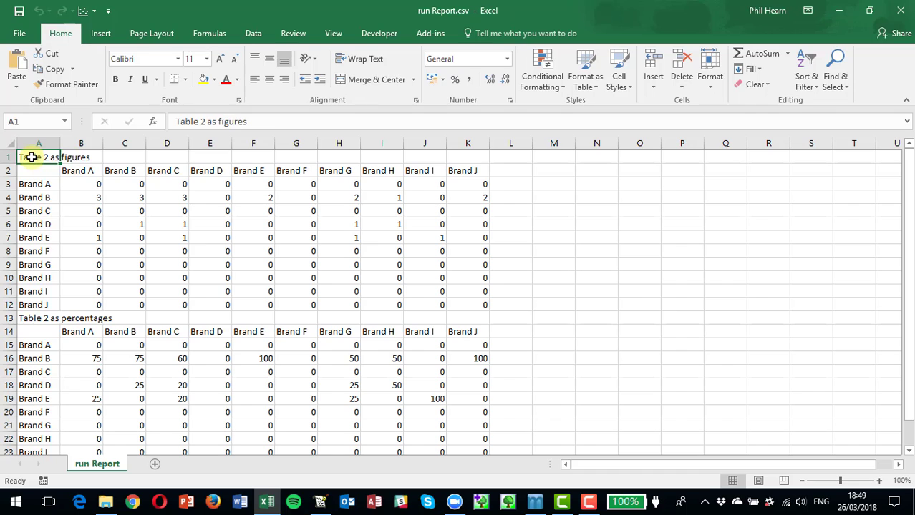
left_click_drag(32, 158, 470, 309)
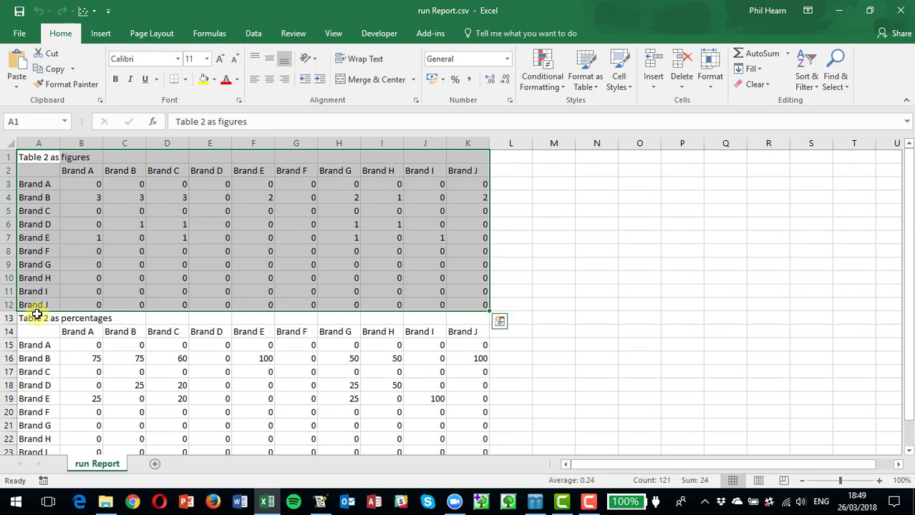
left_click_drag(33, 316, 467, 425)
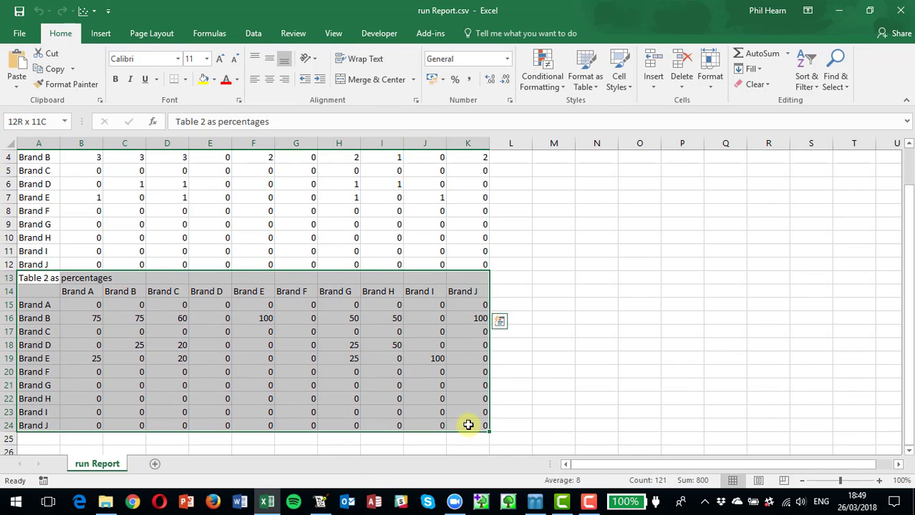
left_click(272, 356)
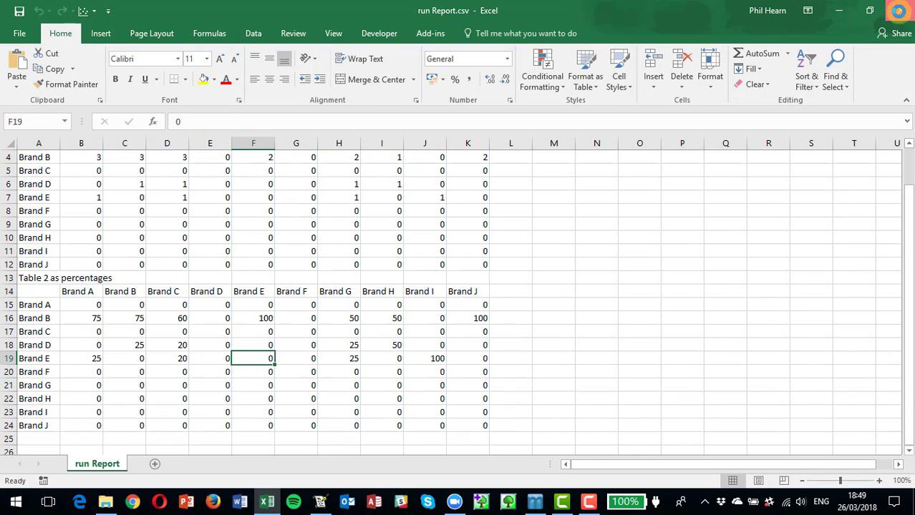
left_click(900, 10)
- Return to the run.stp script and highlight the [*data 100= brand list and the "list csv 'Table 2 as figures'," line to examine them
key("alt+Tab")
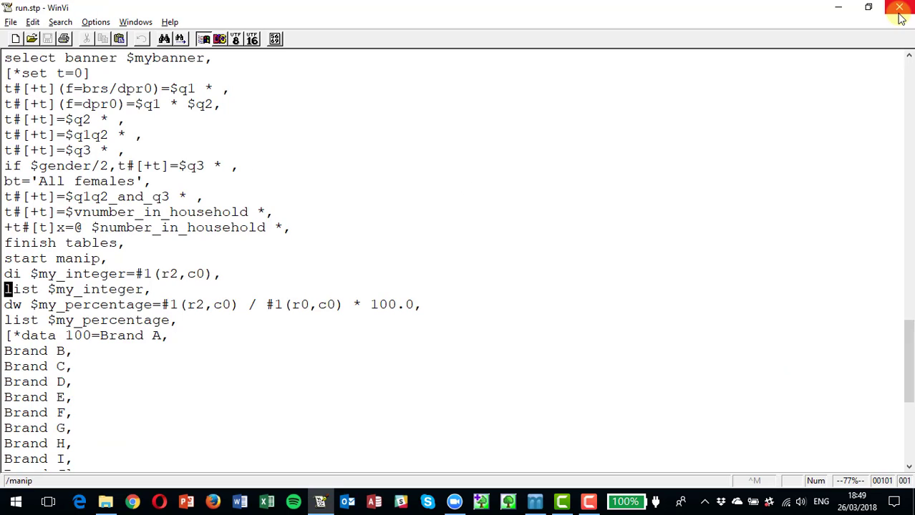
key("Down")
key("Down")
key("Down")
key("shift+Down")
key("shift+Down")
key("shift+Down")
key("shift+Down")
key("shift+Down")
key("shift+Down")
key("shift+Down")
key("shift+Down")
key("shift+Down")
key("shift+Down")
key("shift+Down")
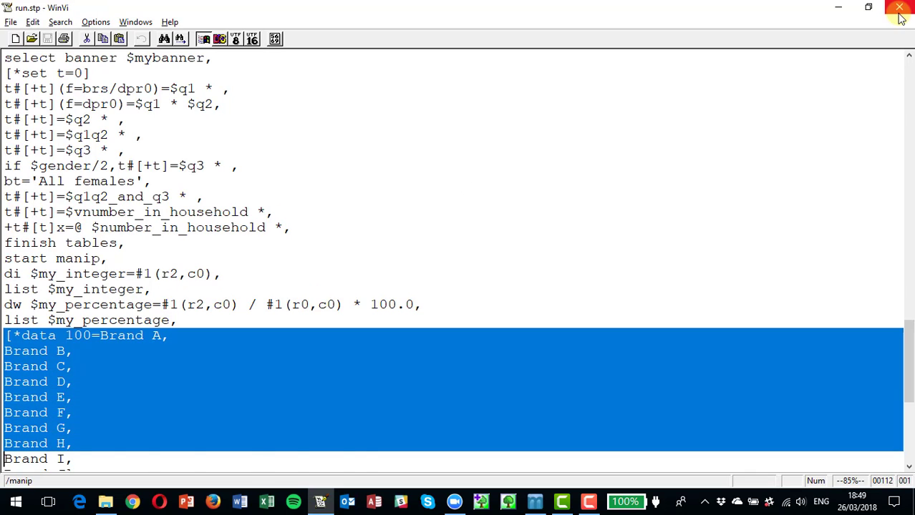
key("shift+Up")
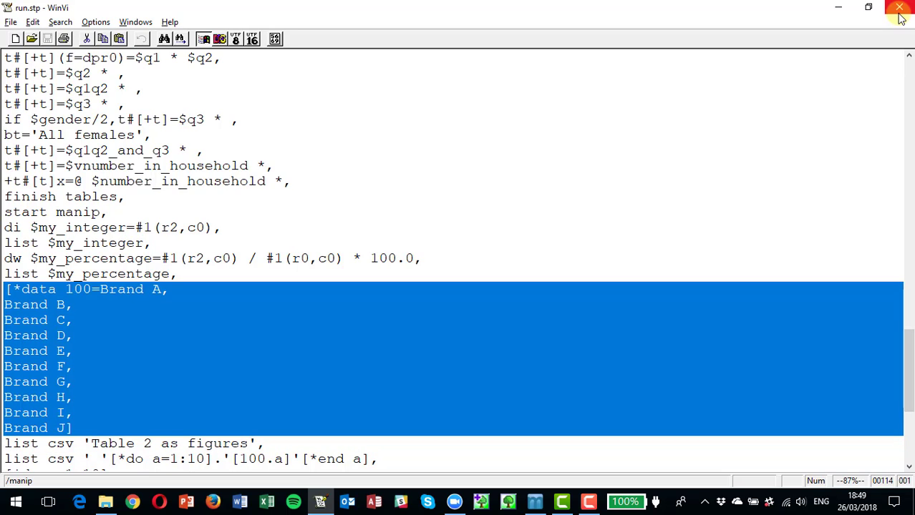
key("Escape")
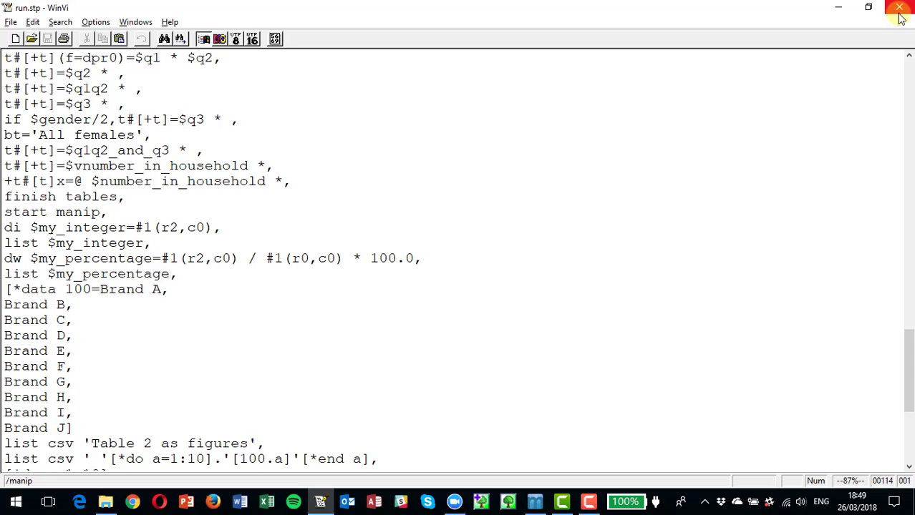
key("shift+End")
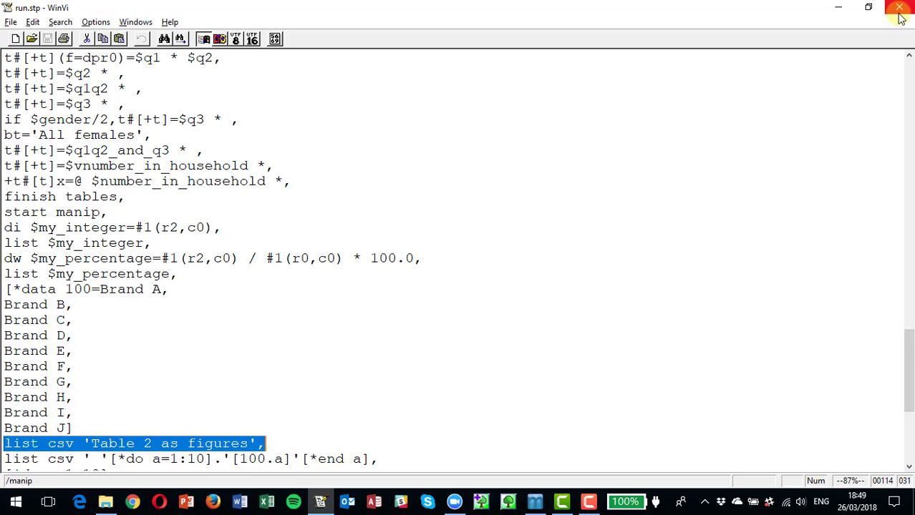
- Highlight the "list csv ' '[*do a=1:10].'[100.a]'[*end a]," line and its quoted blank to examine them
key("Down")
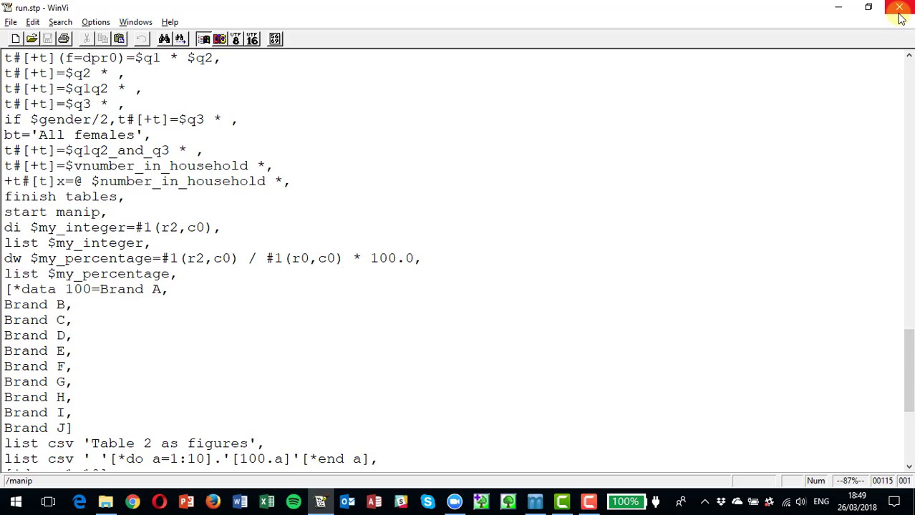
key("shift+End")
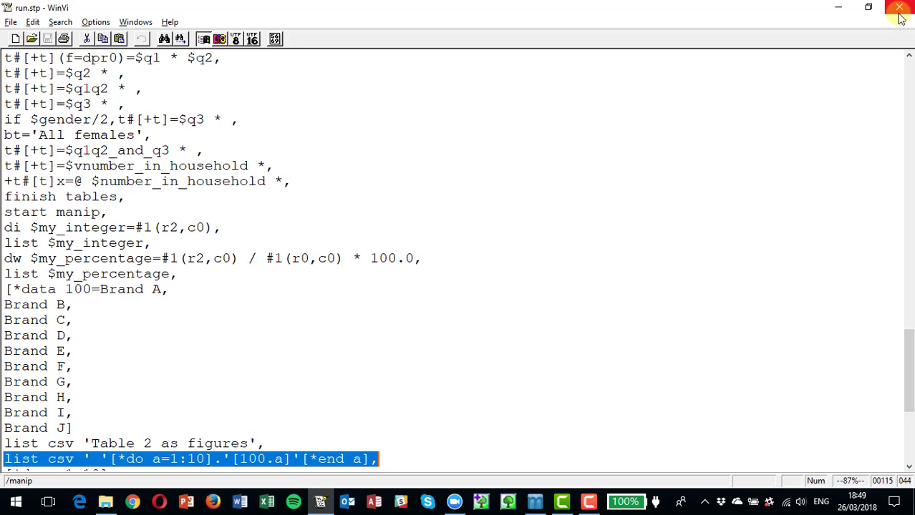
key("Left")
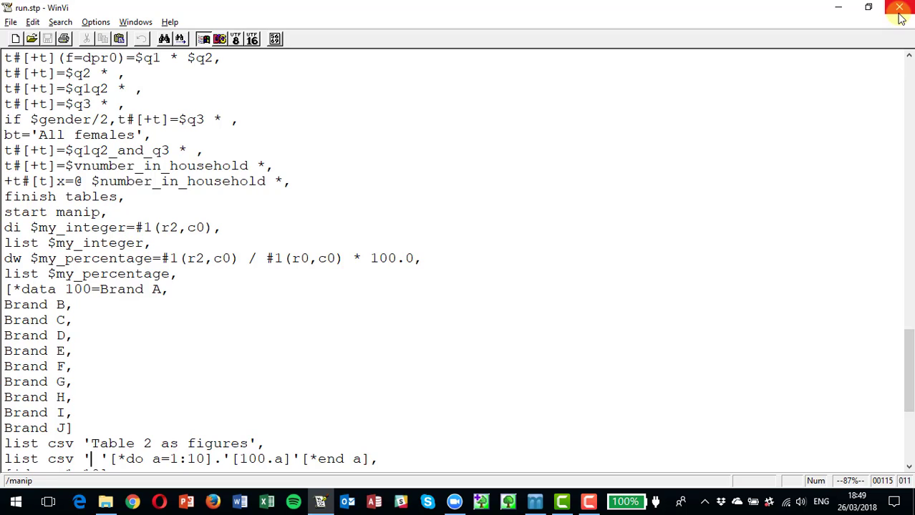
key("shift+Right")
key("Right")
key("shift+Left")
key("Left")
- Open run Report.csv from the TAB-104 folder and select the Brand A to Brand J column headings under Table 2 as figures
key("super+Tab")
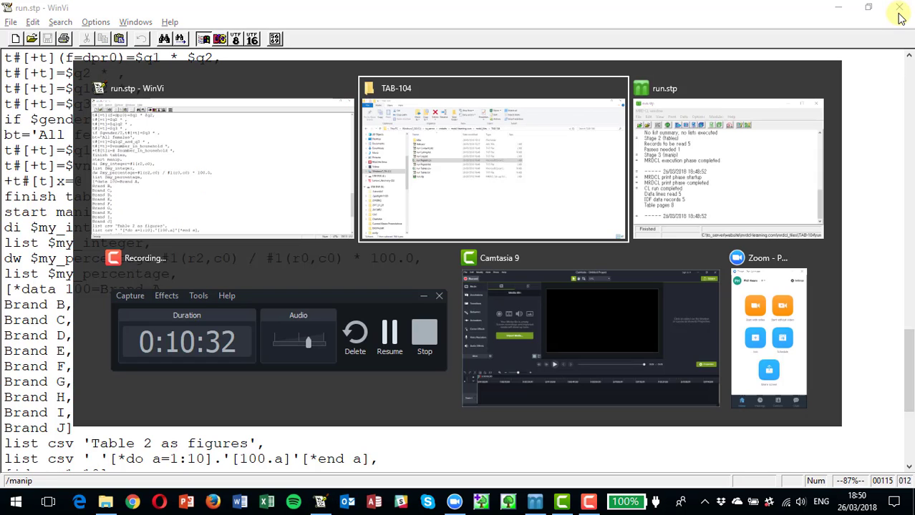
key("Return")
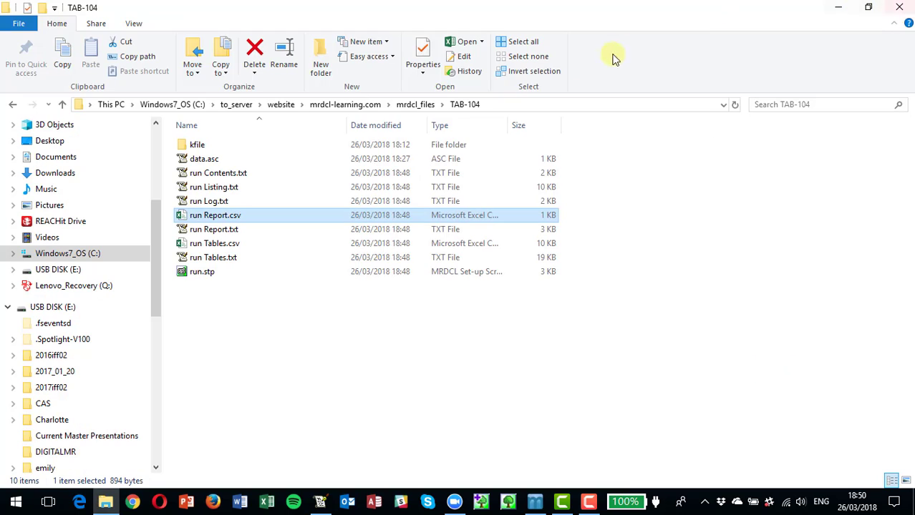
double_click(211, 217)
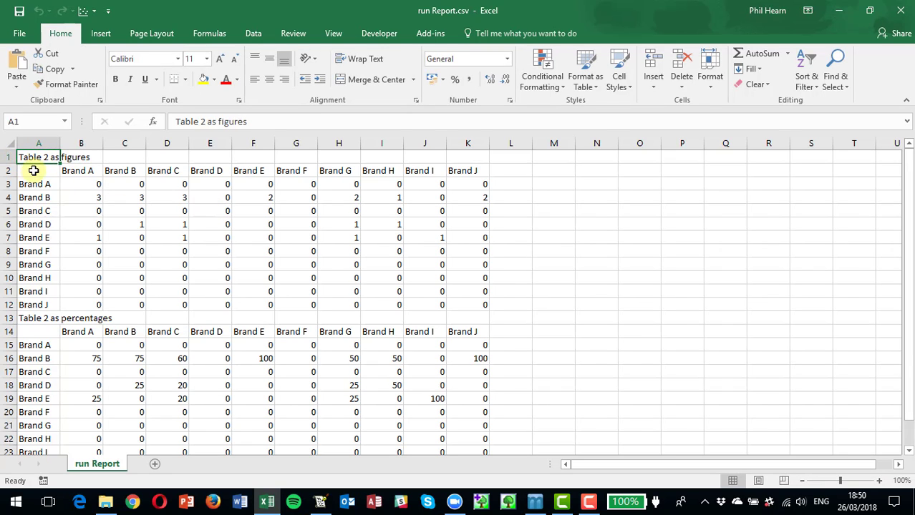
key("Down")
left_click_drag(85, 170, 103, 158)
key("shift+Right")
key("shift+Right")
key("shift+Right")
key("shift+Right")
key("shift+Right")
key("shift+Right")
key("shift+Right")
key("shift+Right")
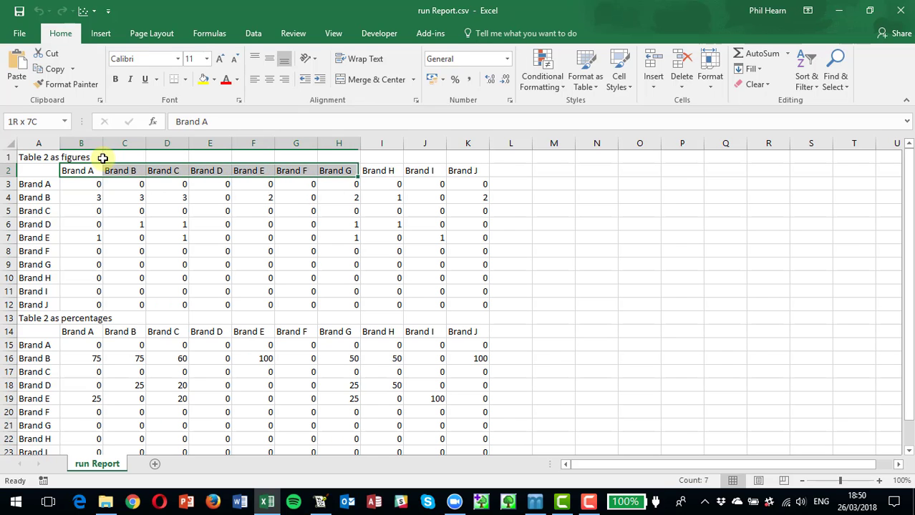
- Return to the run.stp script and highlight the "[*do a=1:10]." loop start in the column heading line
key("alt+Tab")
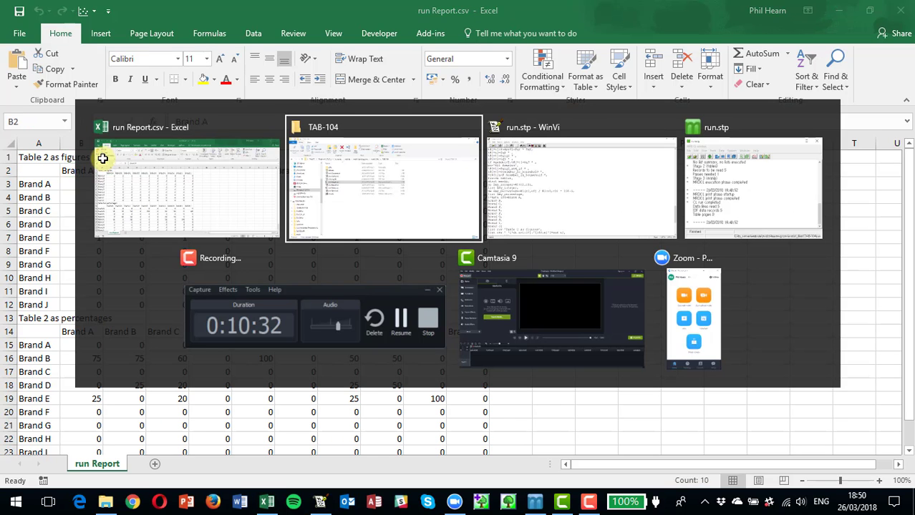
key("alt+Tab")
key("alt+Tab")
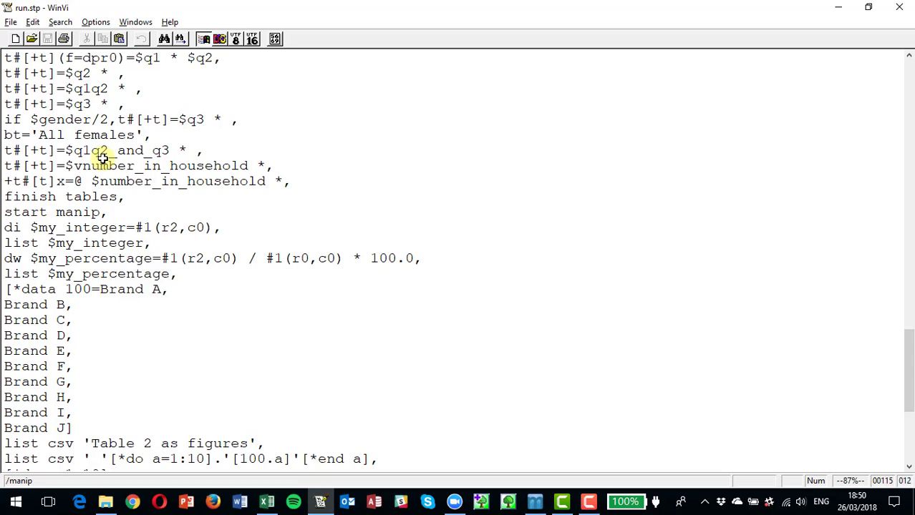
key("Right")
key("shift+Right")
key("shift+Right")
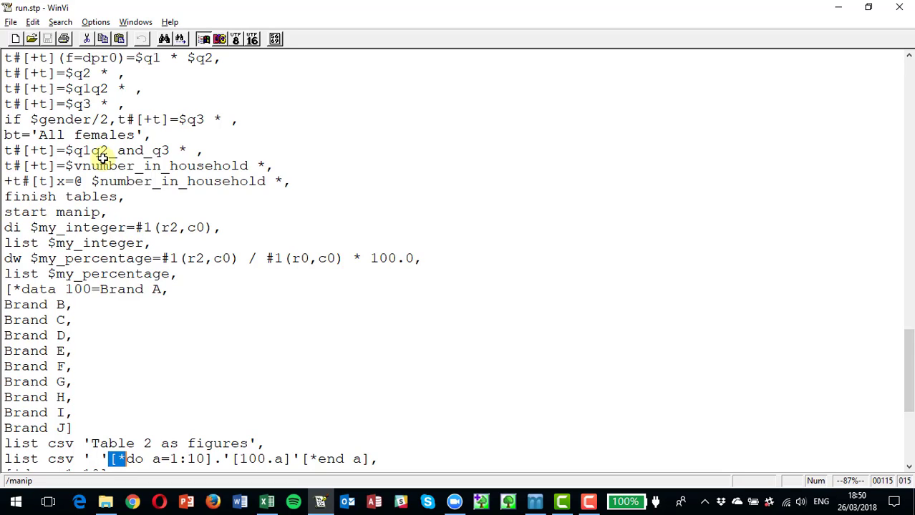
key("shift+Right")
key("shift+Right")
key("shift+Right")
key("shift+Right")
key("shift+Right")
key("shift+Right")
key("shift+Right")
key("shift+Right")
key("shift+Right")
key("shift+Right")
key("shift+Right")
key("shift+Left")
key("Right")
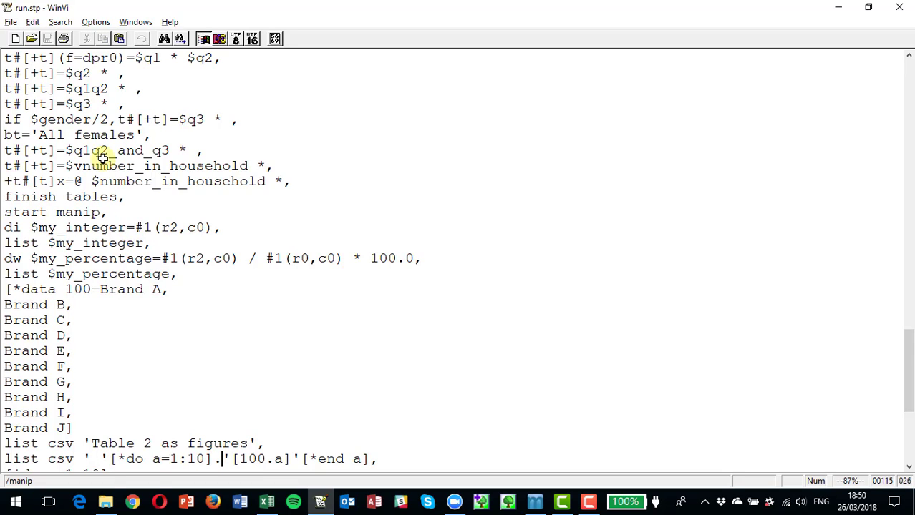
- Highlight the dot separator and the '[100.a]' brand label reference in the column heading line
key("shift+Left")
key("Right")
key("shift+Right")
key("shift+Right")
key("shift+Right")
key("shift+Right")
key("shift+Right")
key("shift+Right")
key("shift+Right")
key("shift+Right")
key("shift+Right")
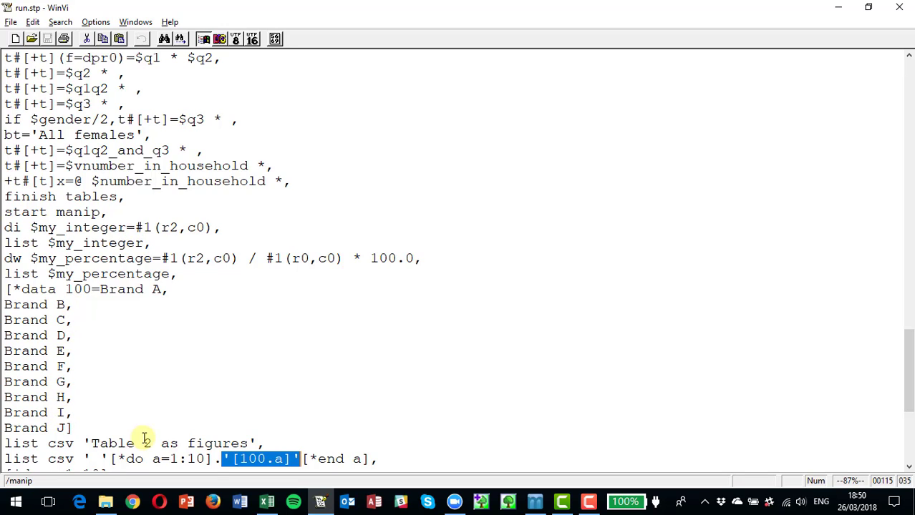
- Follow the heading line through its [*end a] and go to the start of the [*do a=1:10] line beneath
key("Right")
key("Right")
key("Right")
key("Right")
key("Right")
key("Right")
key("Right")
key("Right")
key("Right")
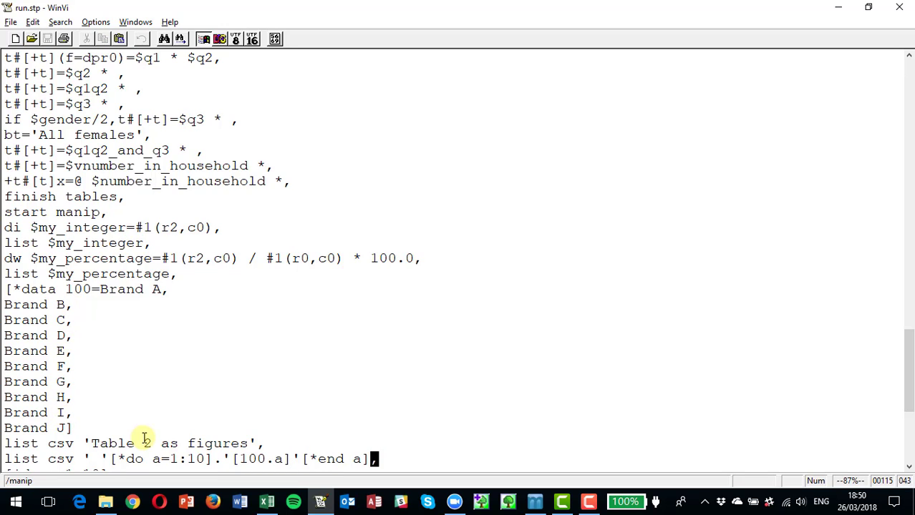
key("Down")
key("Left")
key("Left")
key("Left")
key("Left")
key("Left")
key("Left")
key("Left")
key("Left")
key("Left")
key("Left")
key("Left")
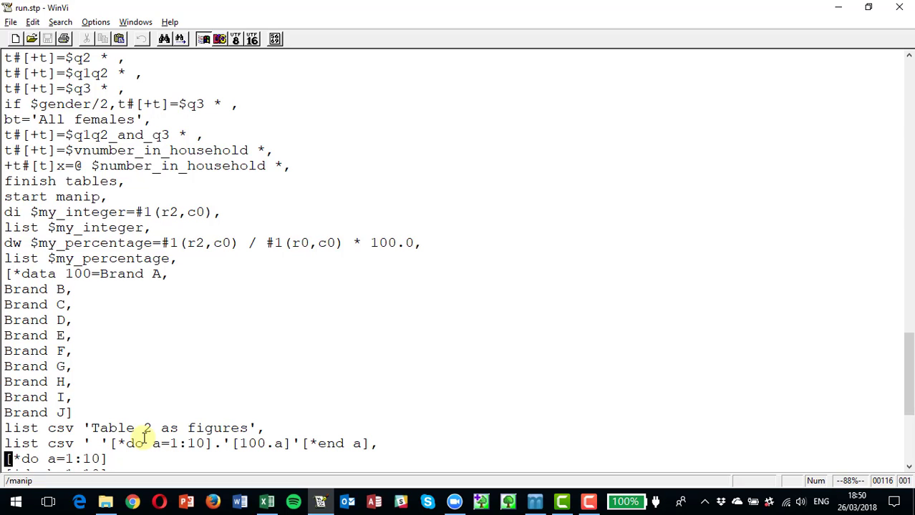
- Switch to the run Report.csv workbook and select the Table 2 figures rows with their brand labels, A3:K12
key("alt+Tab")
key("Tab")
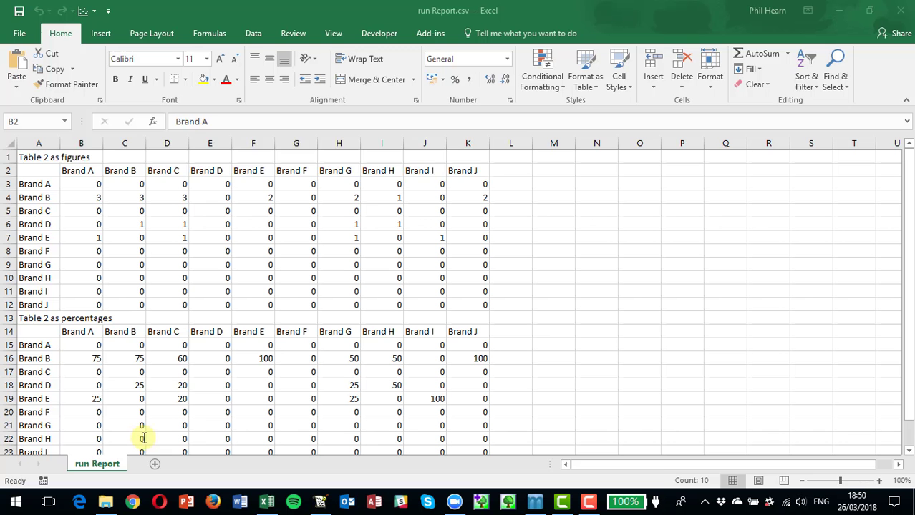
key("Down")
key("Left")
key("shift+Down")
key("shift+Down")
key("shift+Down")
key("shift+Down")
key("shift+Down")
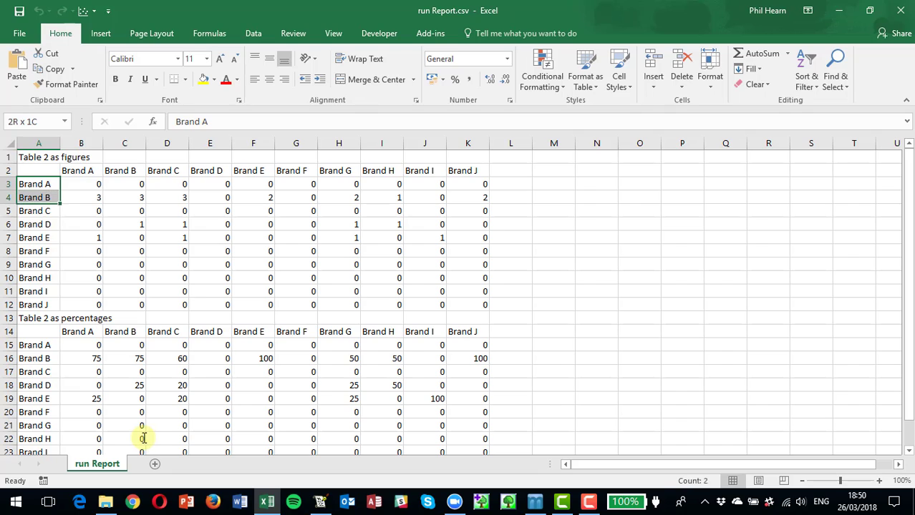
key("shift+Down")
key("shift+Down")
key("shift+Down")
key("shift+Down")
key("shift+Right")
key("shift+Right")
key("shift+Right")
key("shift+Right")
key("shift+Right")
key("shift+Right")
key("shift+Right")
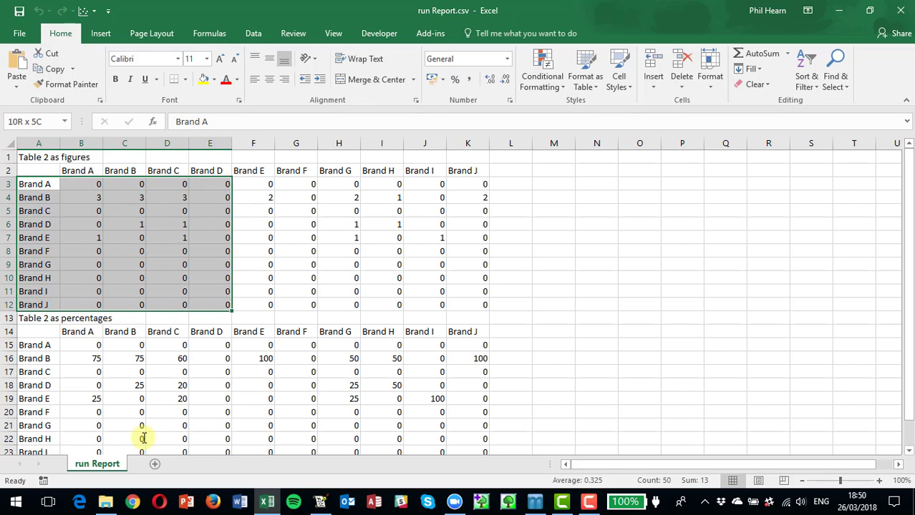
key("shift+Right")
key("shift+Right")
key("shift+Right")
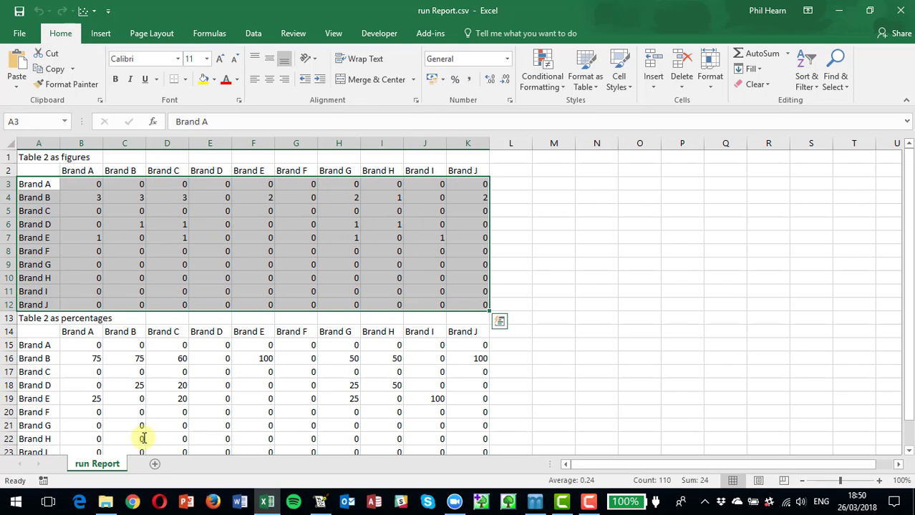
- Return to the run.stp script and step through the nested [*do a=1:10] and [*do b=1:10] loops down to [*end b]
key("alt+Tab")
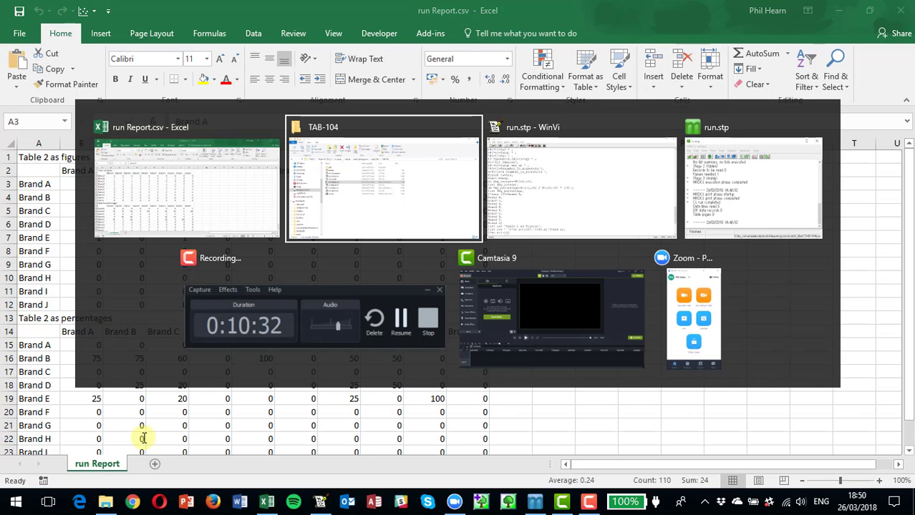
key("alt+Tab")
key("alt+Tab")
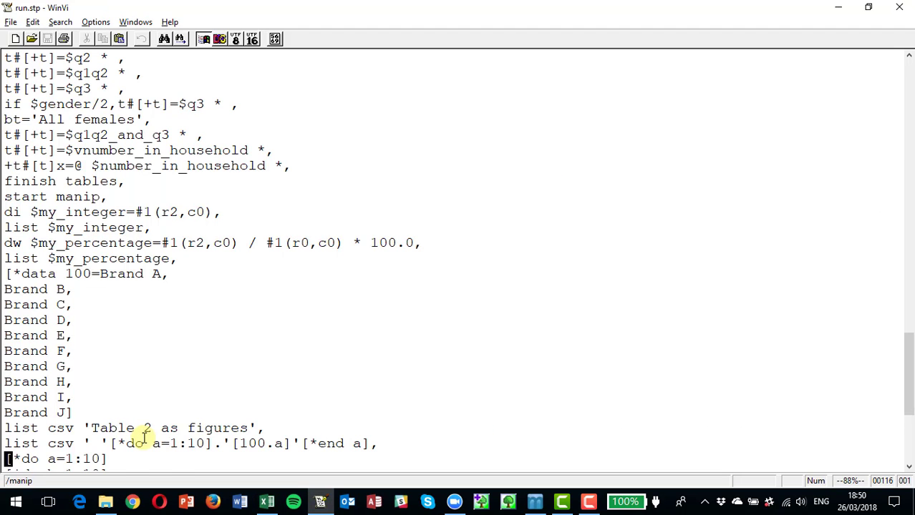
key("Down")
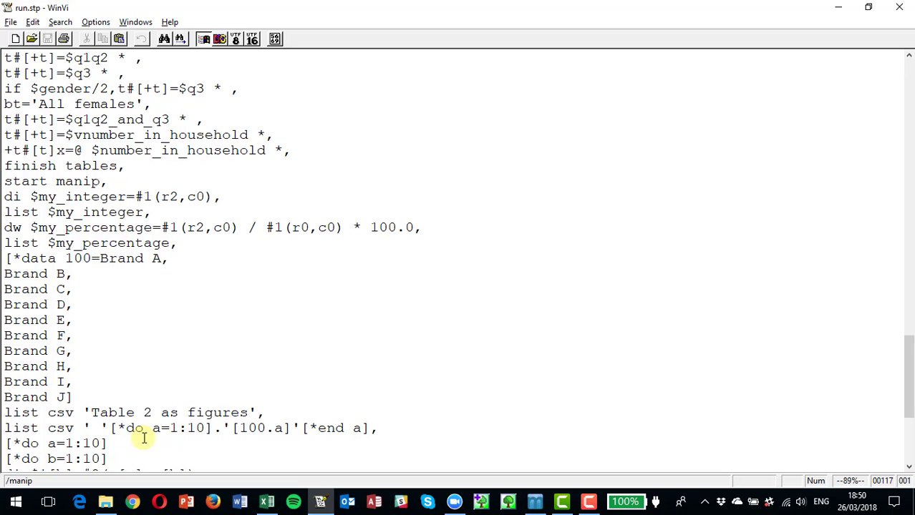
key("Up")
key("Down")
key("Down")
key("Down")
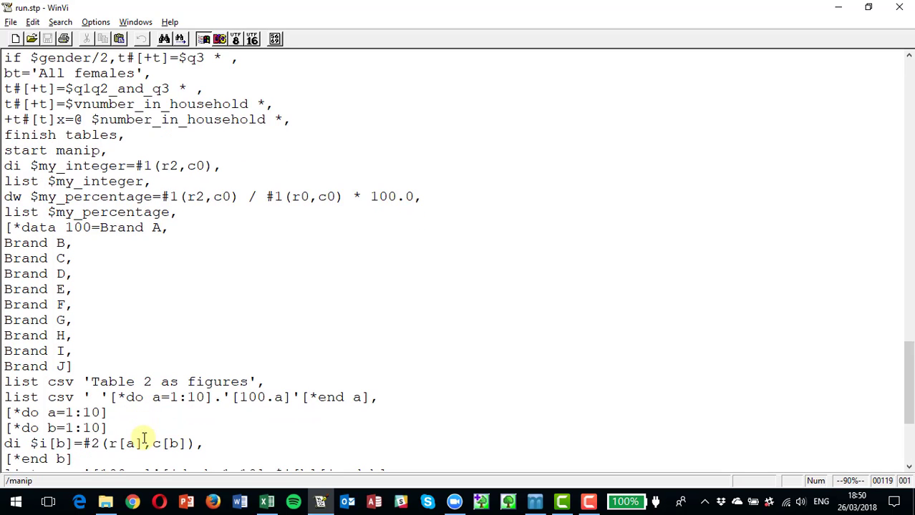
- Highlight the [a] row index in the "di $i[b]=#2(r[a],c[b])," line to examine it
key("Up")
key("Right")
key("Right")
key("Right")
key("Right")
key("Right")
key("Right")
key("Right")
key("Right")
key("Right")
key("Right")
key("Right")
key("Right")
key("Right")
key("shift+Right")
key("shift+Right")
key("shift+Right")
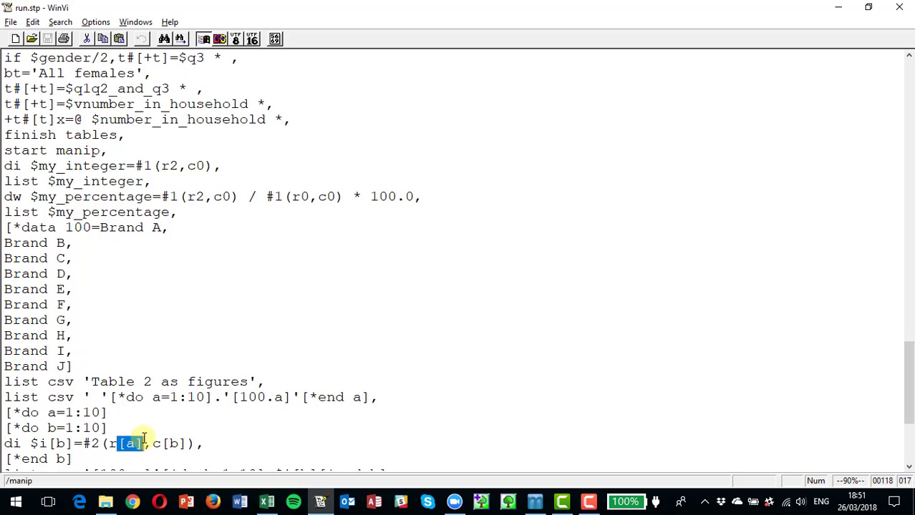
- Highlight the c[b] column reference in the "di $i[b]=#2(r[a],c[b])," line to examine it
key("Right")
key("shift+Right")
key("shift+Right")
key("shift+Right")
key("shift+Right")
key("shift+Right")
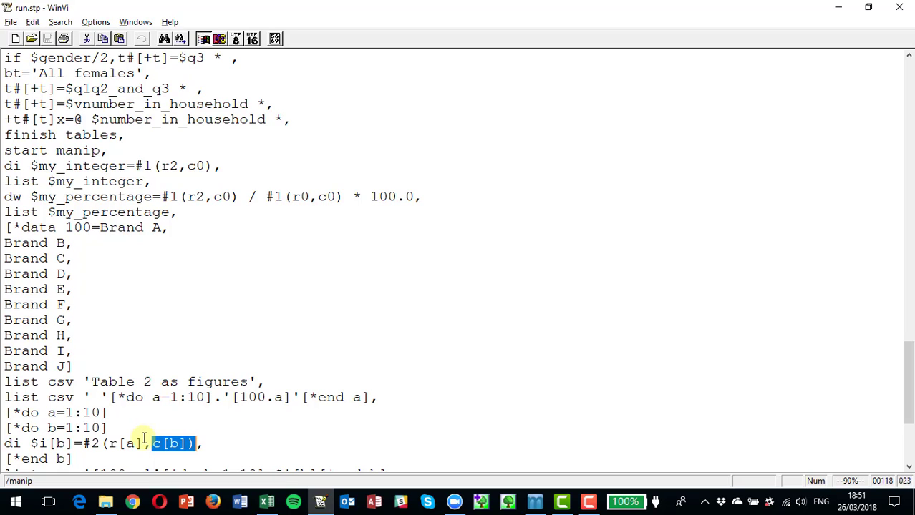
key("Right")
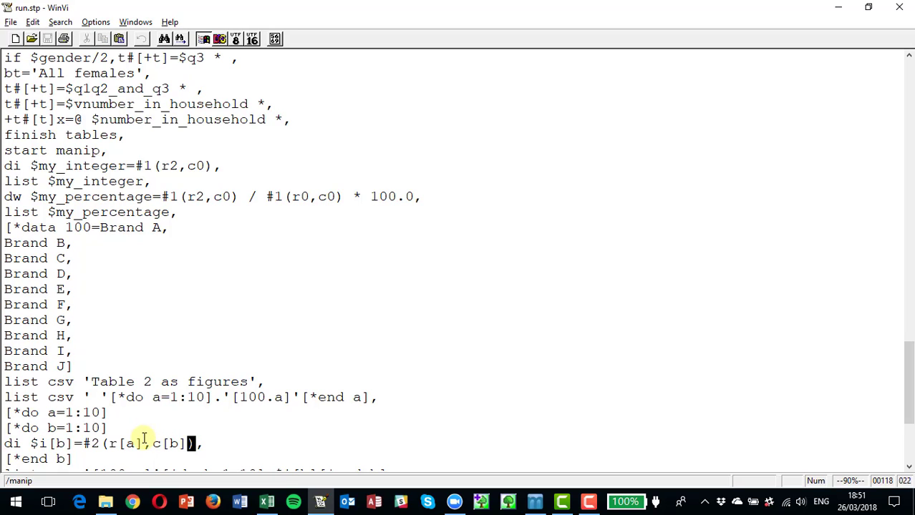
- Highlight the '[100.a]' row label in the "list csv '[100.a]'[*do b=1:10].$i[b][*end b]," line to examine it
key("Down")
key("Down")
key("Left")
key("Left")
key("Left")
key("Left")
key("Left")
key("Left")
key("Left")
key("Left")
key("Left")
key("Left")
key("Left")
key("Left")
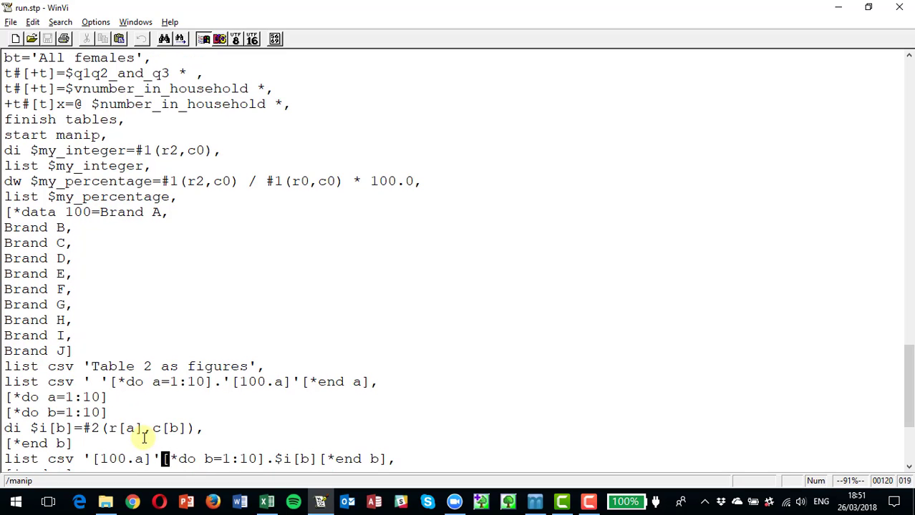
key("Left")
key("shift+Right")
key("shift+Right")
key("shift+Right")
key("shift+Right")
key("shift+Right")
key("shift+Right")
key("shift+Right")
key("shift+Right")
key("shift+Right")
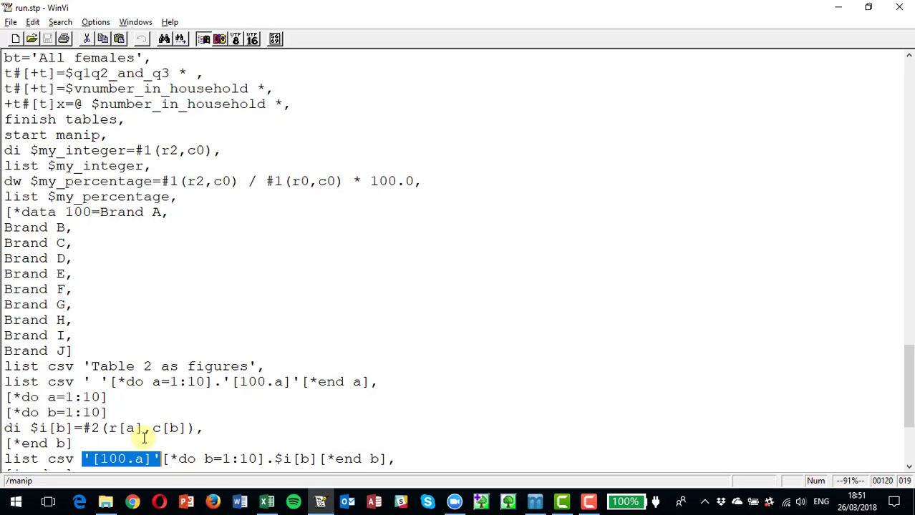
key("Right")
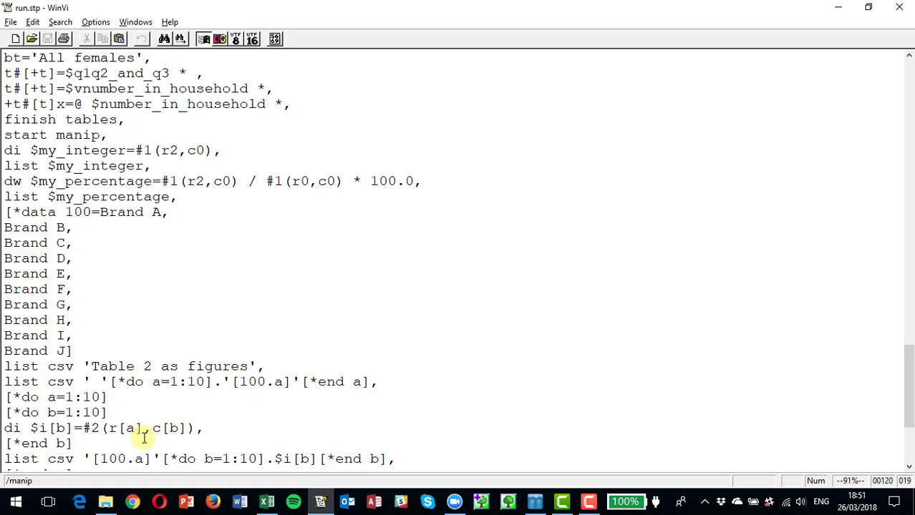
- Highlight the [*do b=1:10] loop over $i[b] in the "list csv '[100.a]'" line and continue to [*end a]
key("shift+Right")
key("shift+Right")
key("shift+Right")
key("shift+Right")
key("shift+Right")
key("shift+Right")
key("shift+Right")
key("shift+Right")
key("shift+Right")
key("shift+Right")
key("shift+Right")
key("shift+Right")
key("Right")
key("Down")
key("Down")
key("Up")
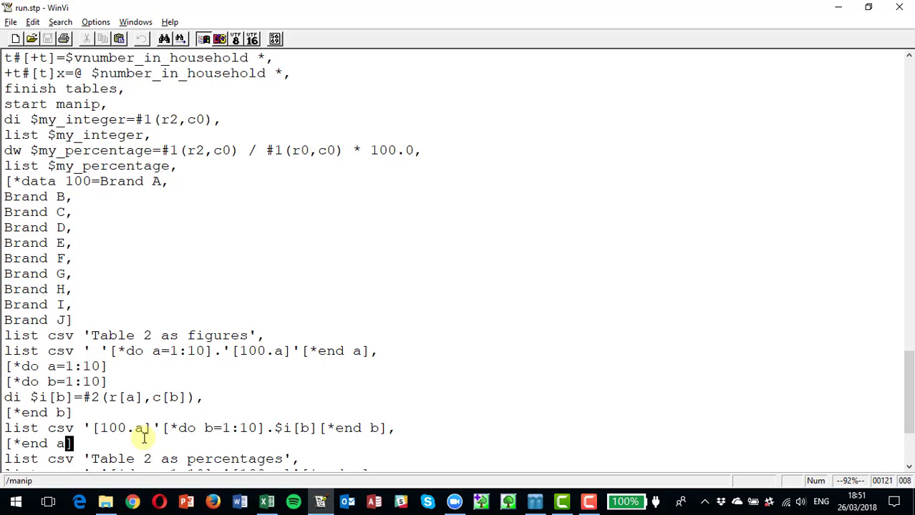
- Switch to the MRDCL window, open run Listing.txt and search for "manip" to reach the expanded manip section
key("alt+Tab")
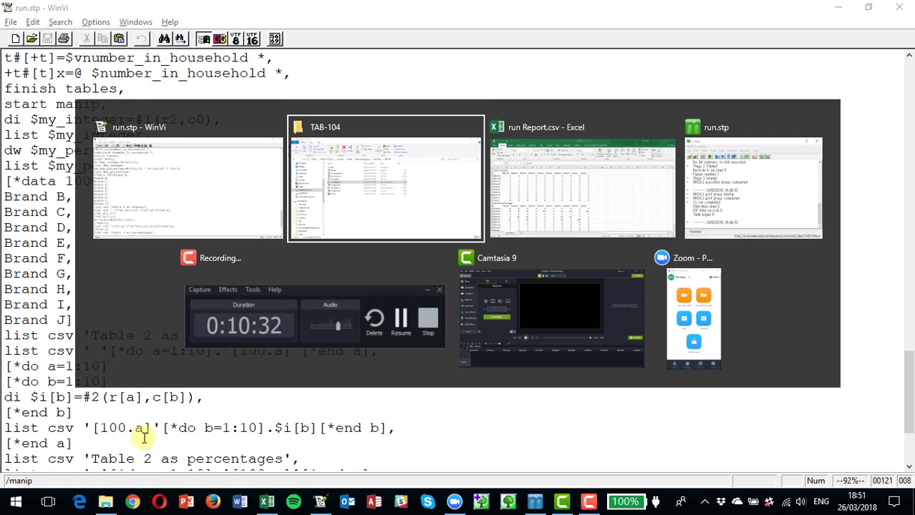
key("alt+Tab")
key("alt+Tab")
key("alt+e")
key("l")
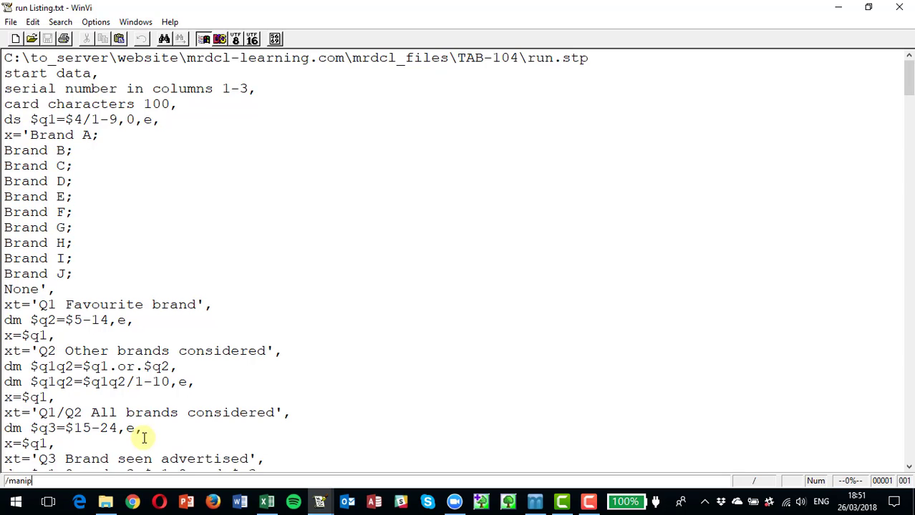
key("Return")
key("Down")
key("Down")
key("Down")
key("Down")
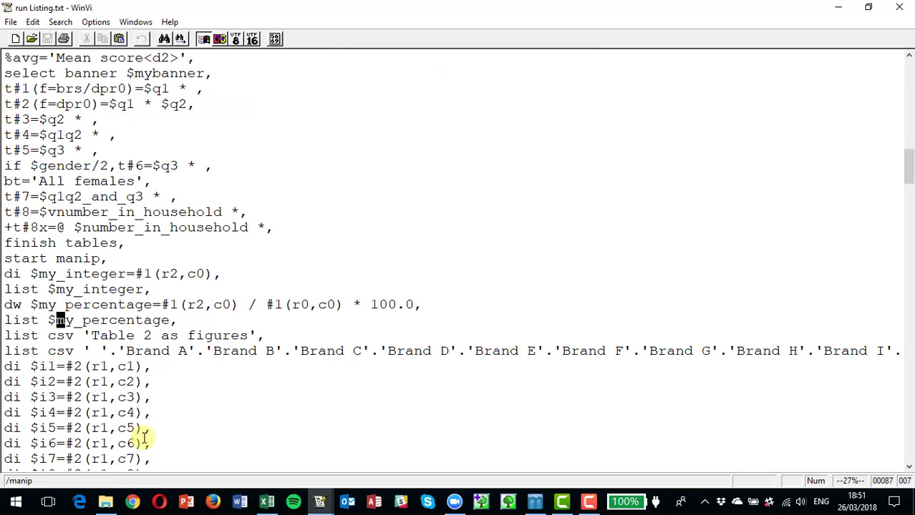
- Examine the expanded 'Table 2 as figures' lines from the brand header through $i1 to $i10 for row r1 and its Brand A list line
key("Down")
key("Down")
key("Left")
key("Left")
key("Left")
key("Left")
key("Left")
key("Left")
key("Down")
key("Down")
key("Down")
key("Down")
key("Down")
key("Down")
key("Down")
key("Down")
key("Down")
key("Down")
key("Down")
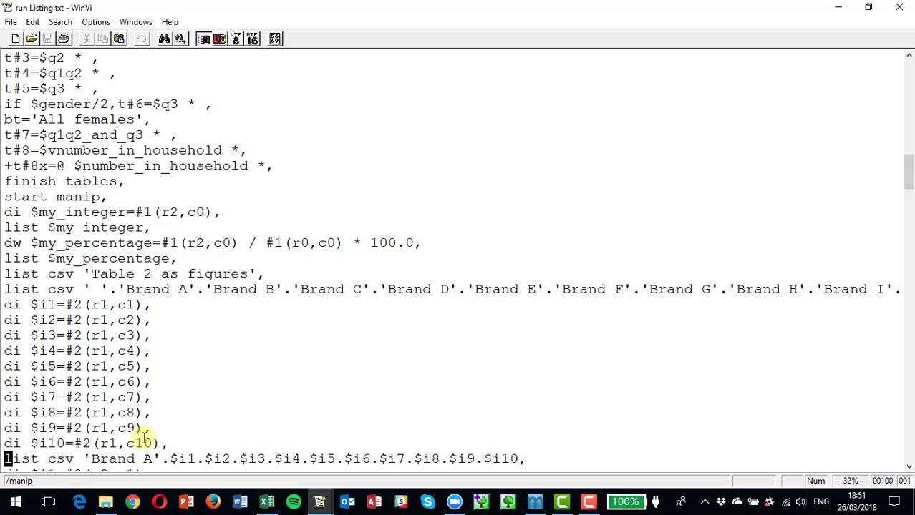
- Step through the expanded r2 and r3 definitions and their Brand B and Brand C list lines into row r4
key("Down")
key("Down")
key("Down")
key("Down")
key("Down")
key("Down")
key("Down")
key("Down")
key("Down")
key("Down")
key("Down")
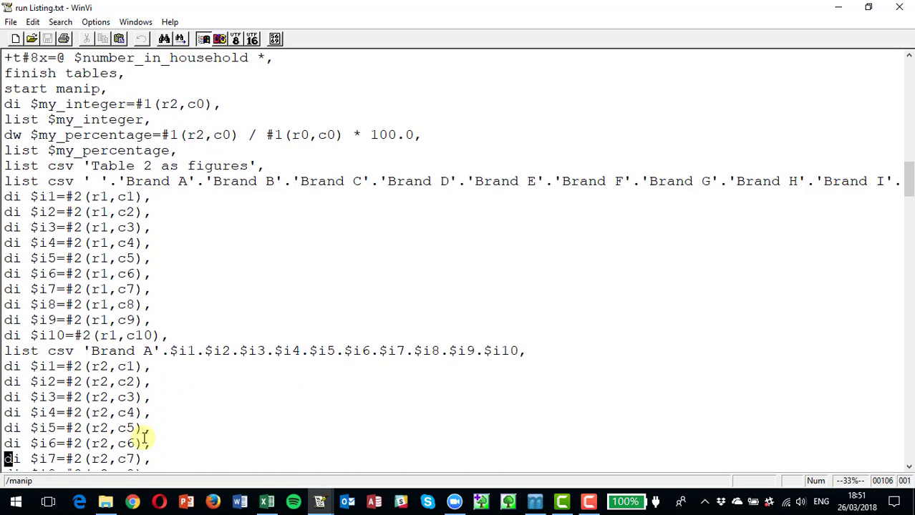
key("Down")
key("Down")
key("Down")
key("Down")
key("Down")
key("Down")
key("Down")
key("Down")
key("Down")
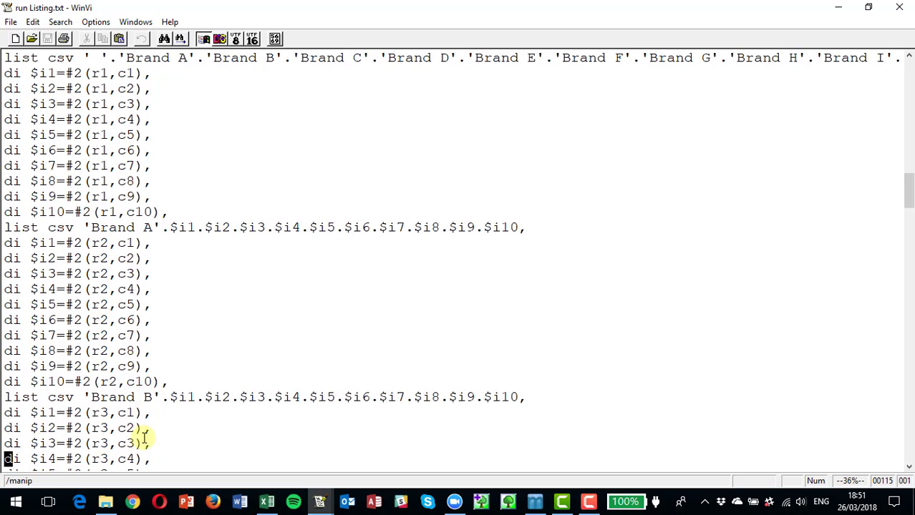
key("Down")
key("Down")
key("Down")
key("Down")
key("Down")
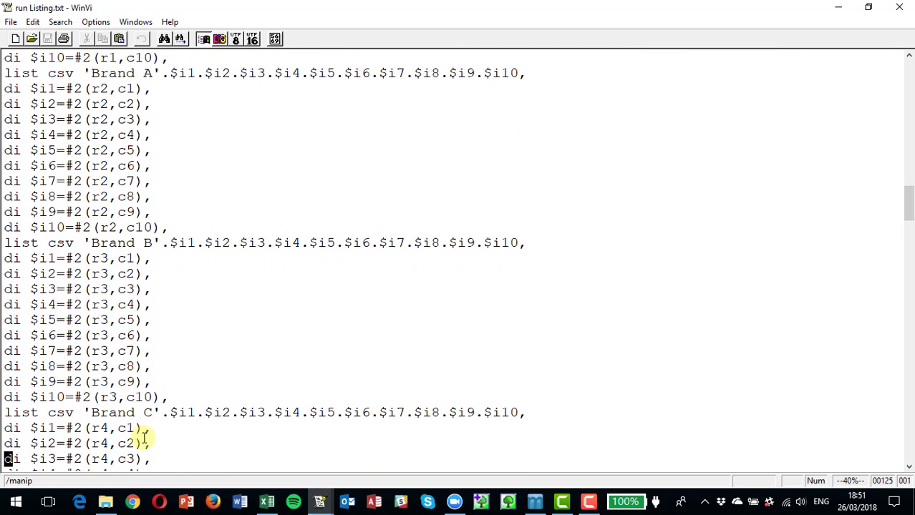
- Search the listing for "r10" and follow the row 10 definitions down to the Brand J label in its list csv line
key("slash")
type("r10")
key("Return")
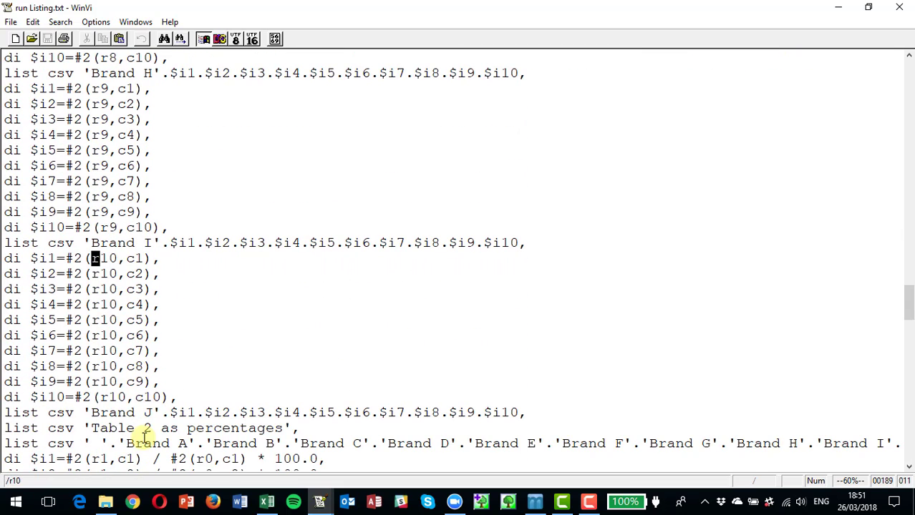
key("Down")
key("Down")
key("Down")
key("Down")
key("Down")
key("Down")
key("Down")
key("Down")
key("Down")
key("Down")
key("Right")
key("Right")
key("Right")
key("Right")
key("Right")
key("Right")
- Close the listing, return to run.stp and step through the 'Table 2 as percentages' header and loops to the $i[b] definition
type(":e#")
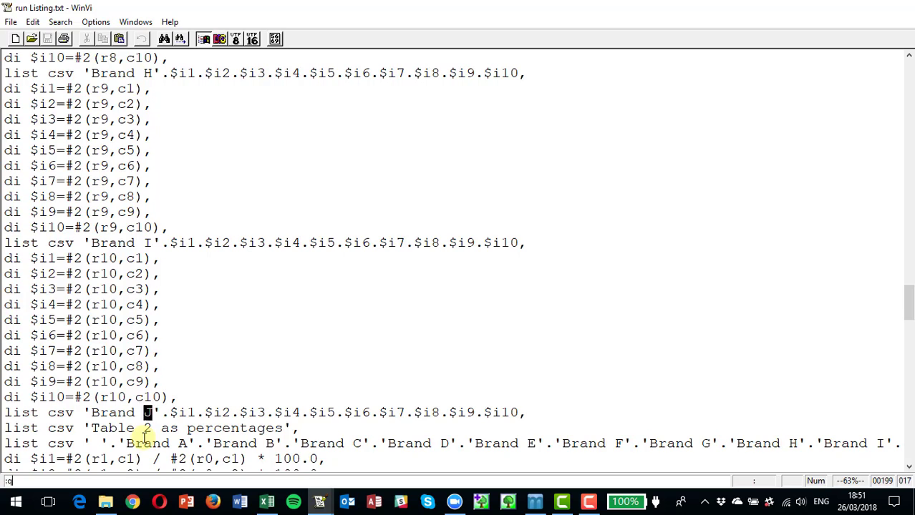
key("Return")
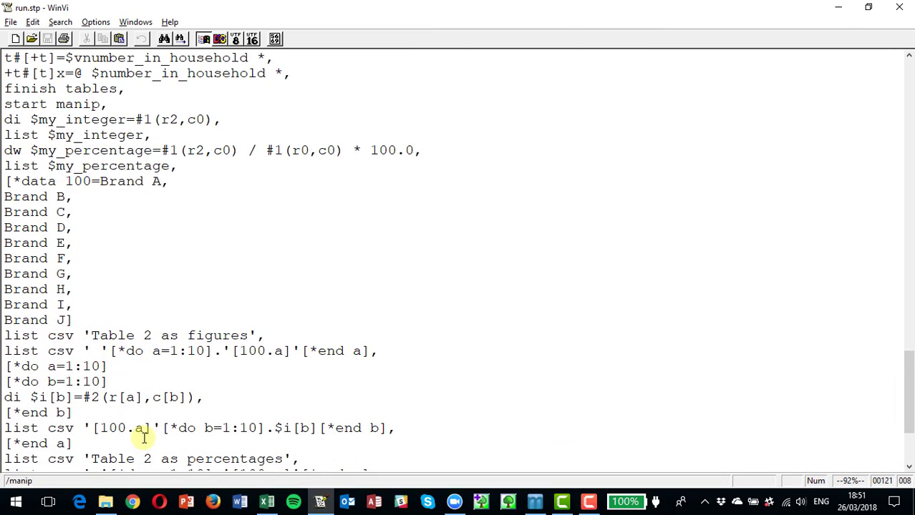
key("Return")
key("Down")
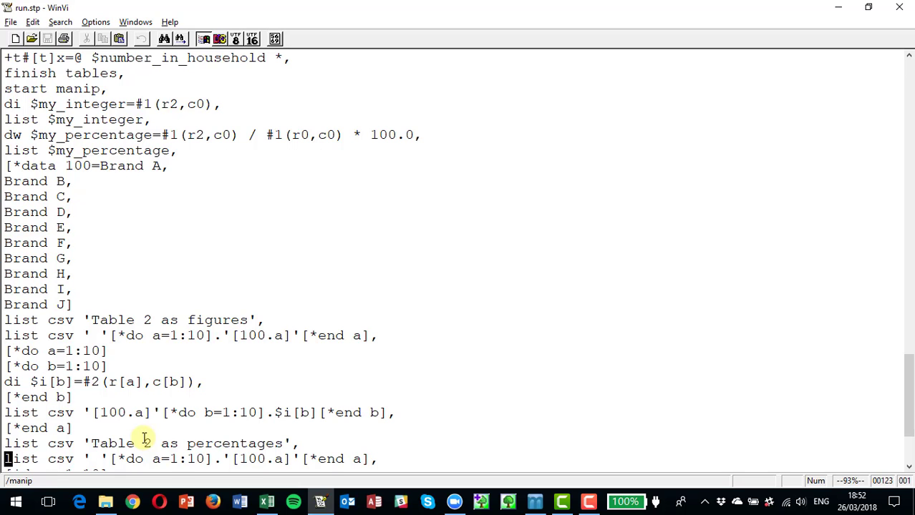
key("Down")
key("Down")
key("Down")
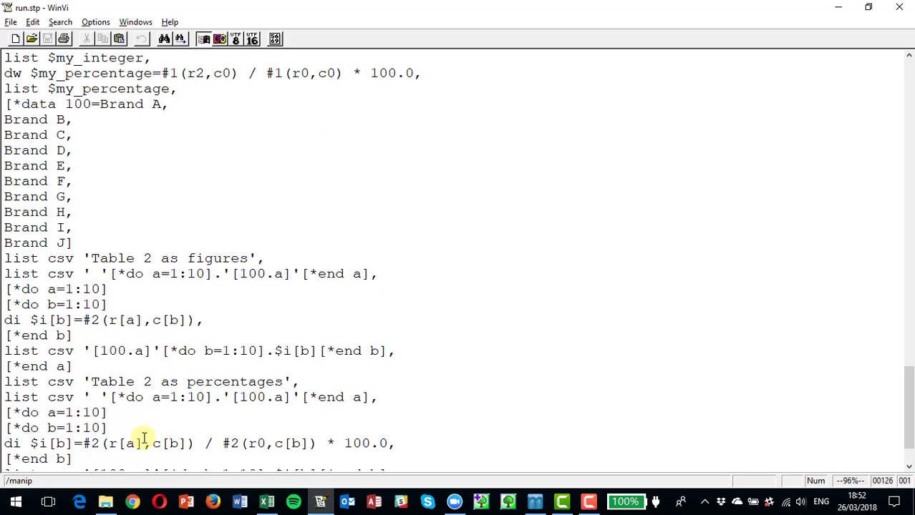
- Highlight the #2(r[a],c[b]) numerator in the percentage definition of $i[b] to examine it
key("Right")
key("Right")
key("Right")
key("Right")
key("Right")
key("Left")
key("Left")
key("Left")
key("Left")
key("shift+Right")
key("shift+Right")
key("shift+Right")
key("shift+Right")
key("shift+Right")
key("shift+Right")
key("shift+Right")
key("shift+Right")
key("shift+Right")
key("shift+Right")
key("shift+Right")
key("shift+Right")
key("shift+Right")
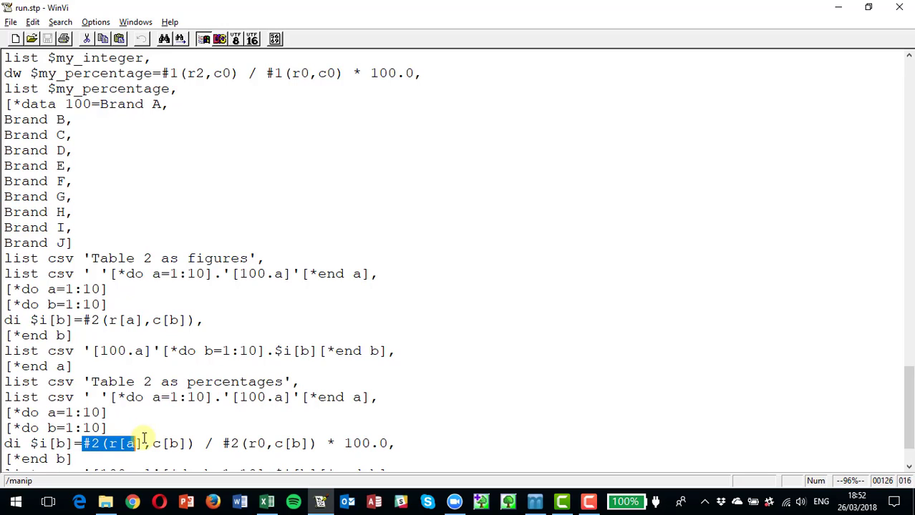
- Highlight the #2(r0,c[b]) divisor in the percentage definition of $i[b] to examine it
key("Right")
key("Right")
key("Right")
key("shift+Right")
key("shift+Right")
key("shift+Right")
key("shift+Right")
key("shift+Right")
key("shift+Right")
key("shift+Right")
key("shift+Right")
key("shift+Right")
key("shift+Right")
key("shift+Right")
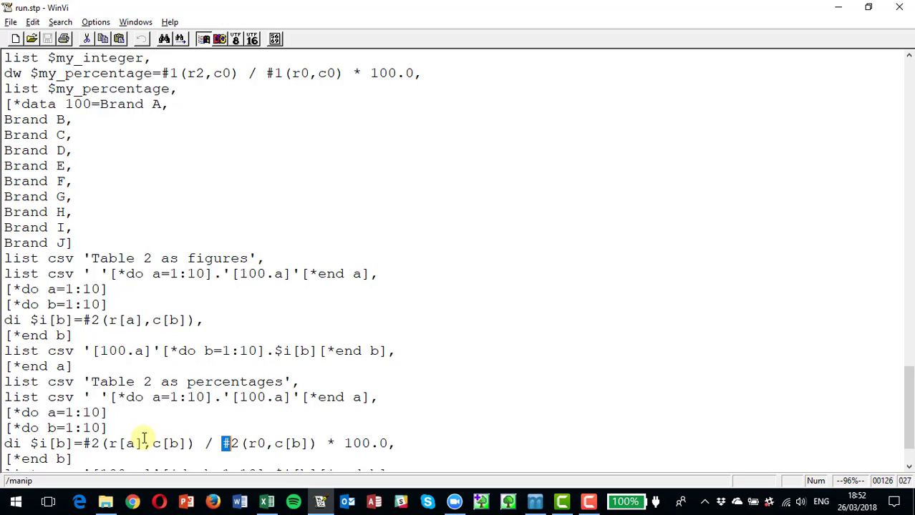
key("shift+Right")
key("shift+Right")
key("shift+Right")
key("shift+Right")
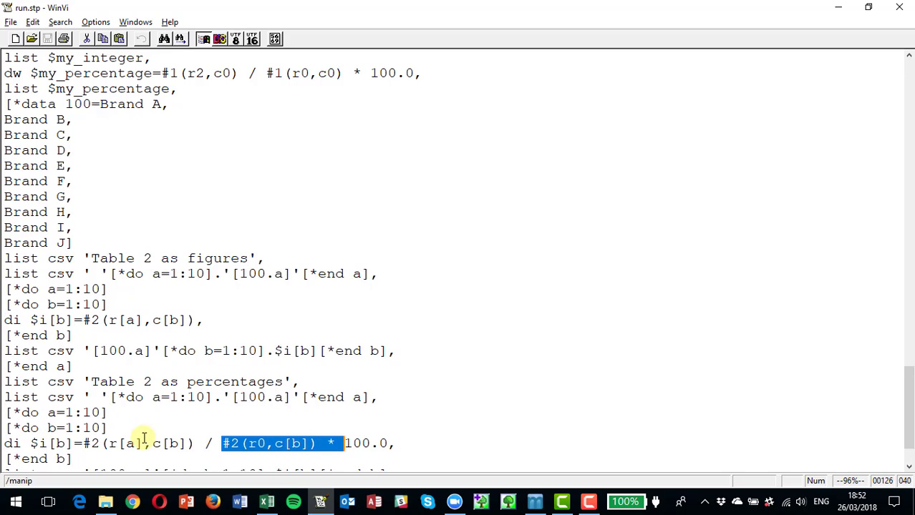
- Continue past the percentages loop to the "finish manip," line at the end of the script
key("Left")
key("Return")
key("Return")
key("Return")
key("Return")
key("Return")
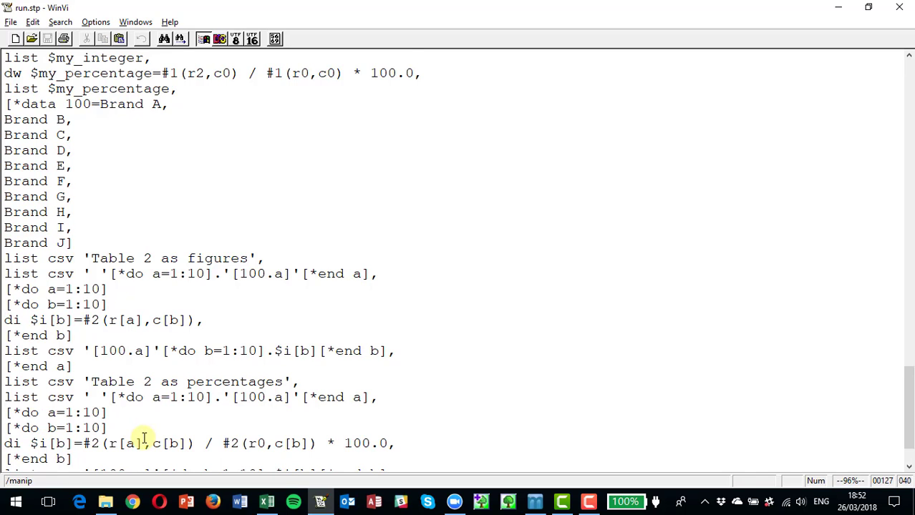
key("Up")
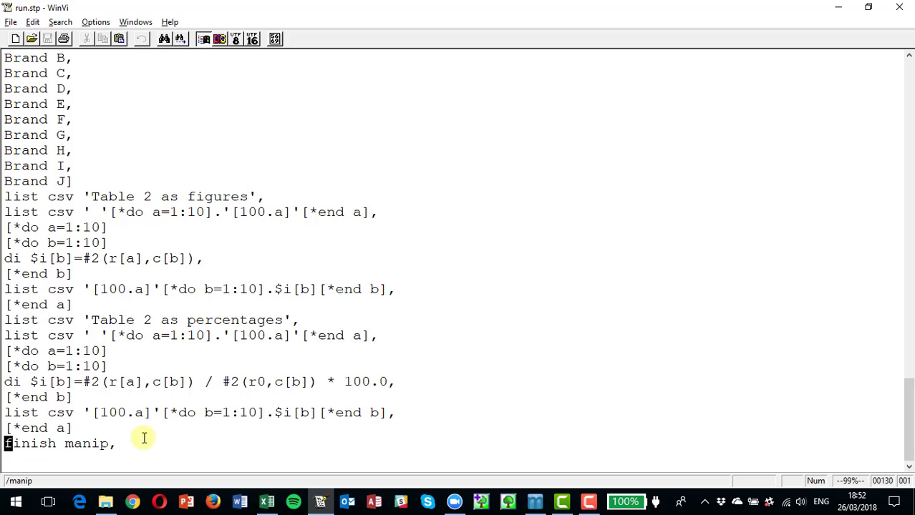
- Leave the script, switch to run Report.csv in Excel and clear the range selection by moving to cell A2
key("F5")
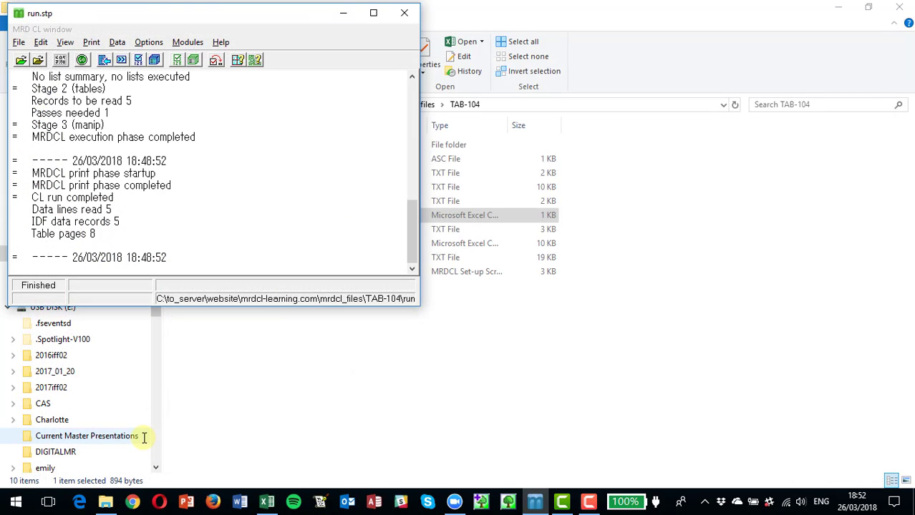
key("alt+Tab")
key("alt+Tab")
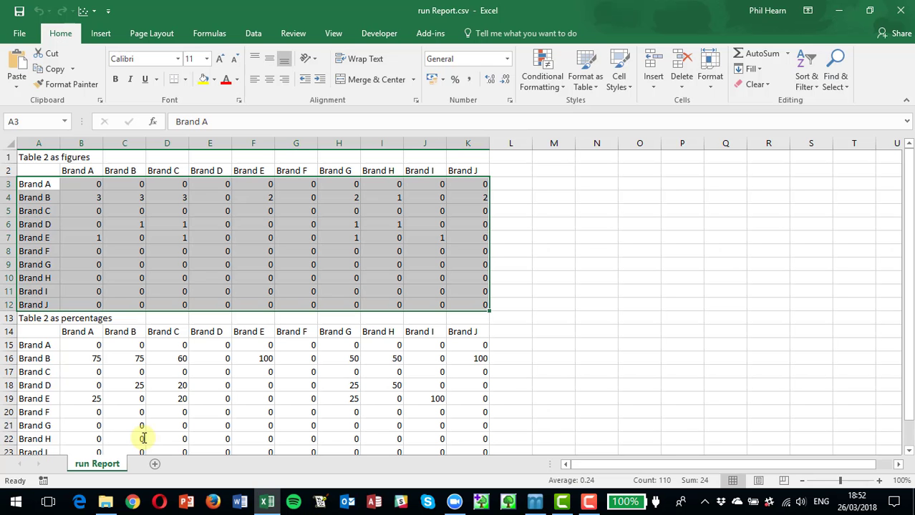
key("Down")
key("Up")
key("Up")
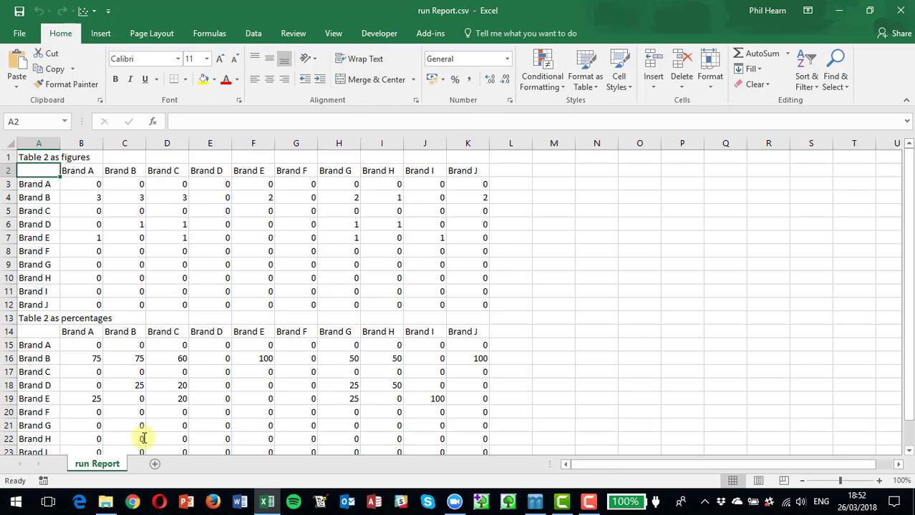